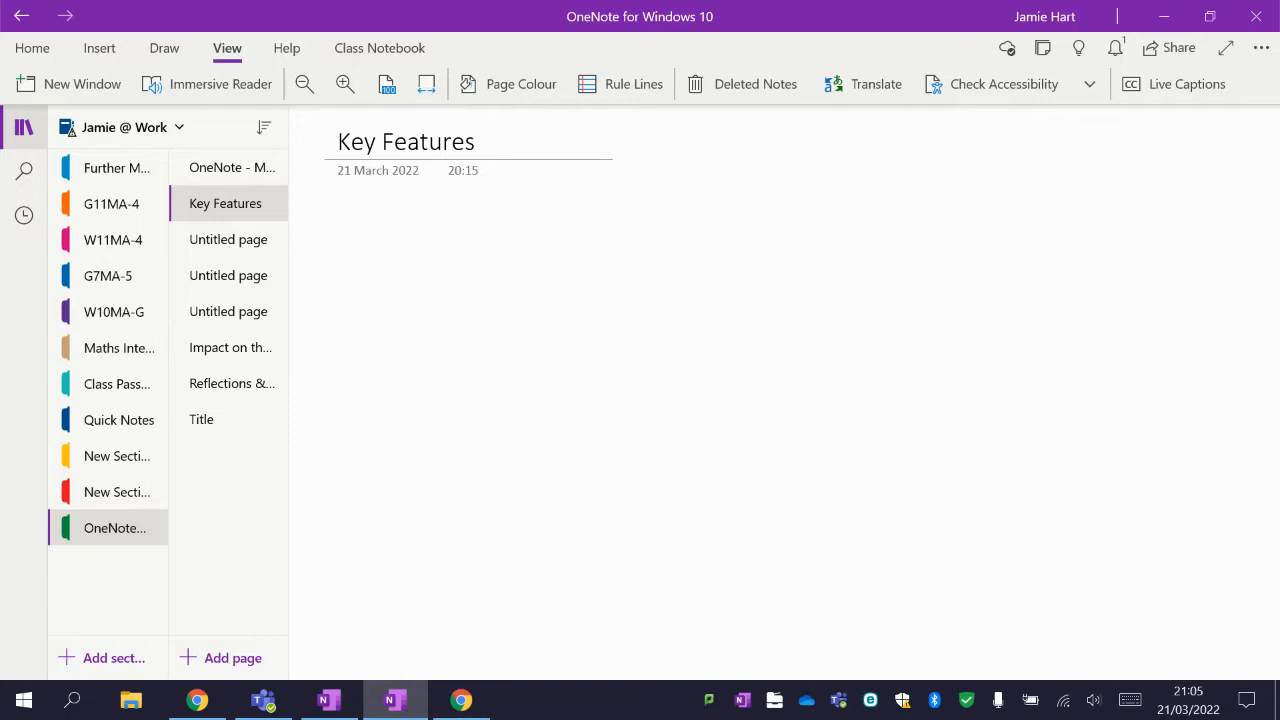
Give the Key Features page a pale yellow page colour and a grid-line background.
left_click(508, 84)
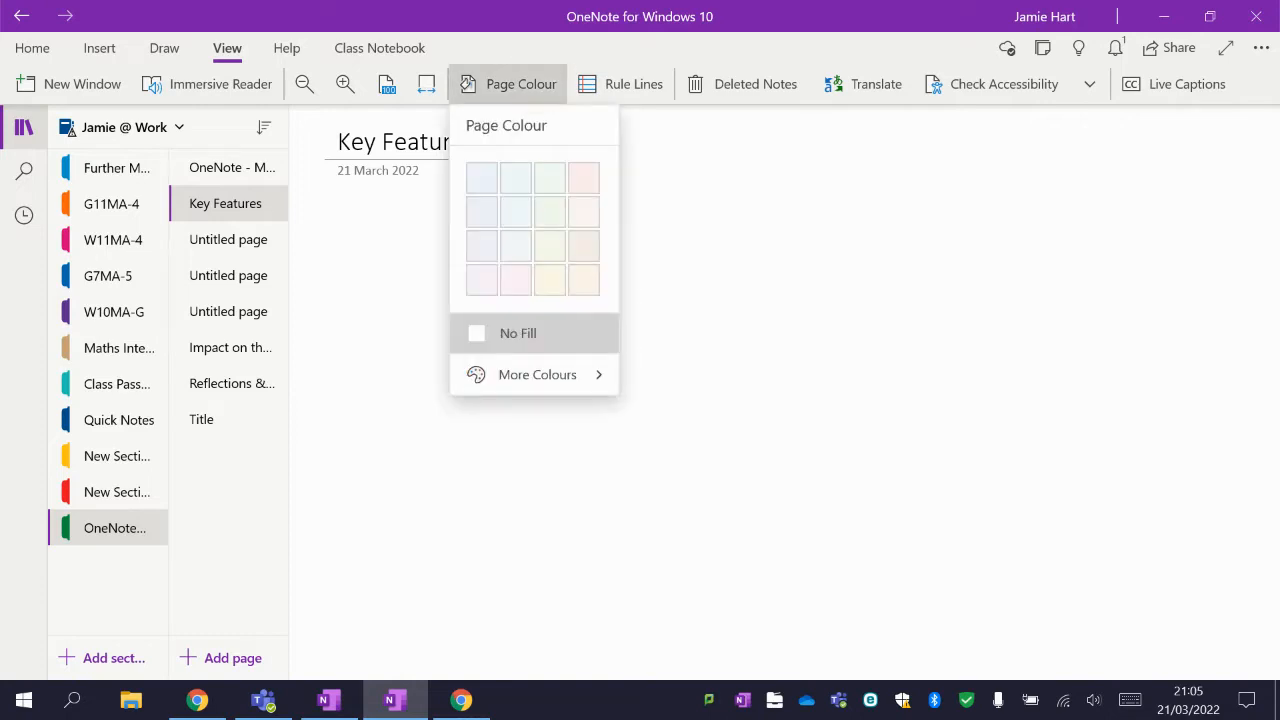
left_click(550, 280)
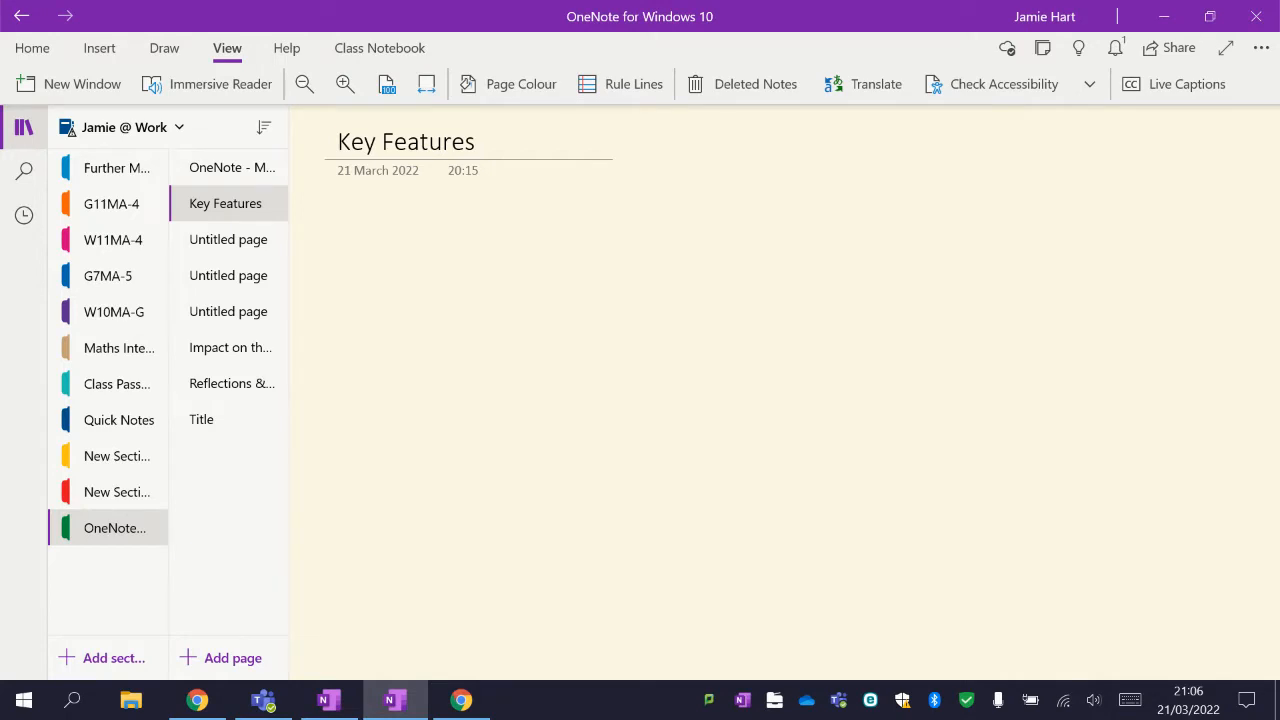
left_click(621, 84)
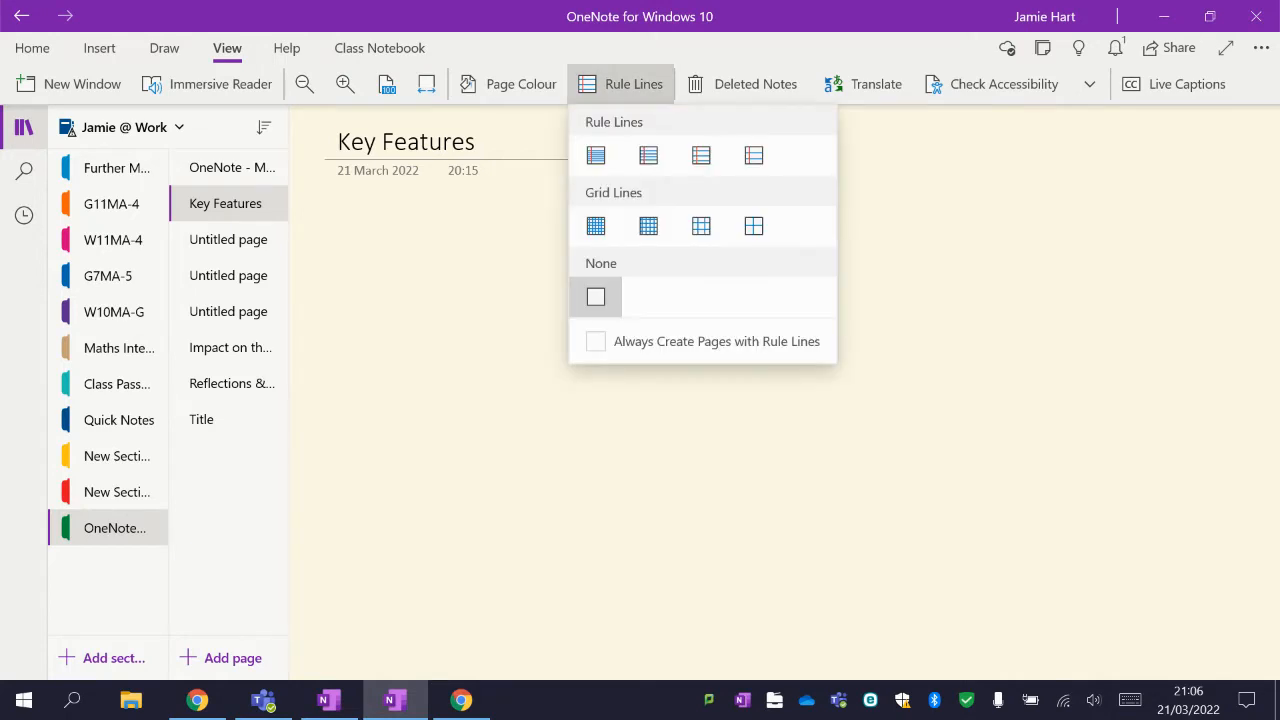
left_click(648, 226)
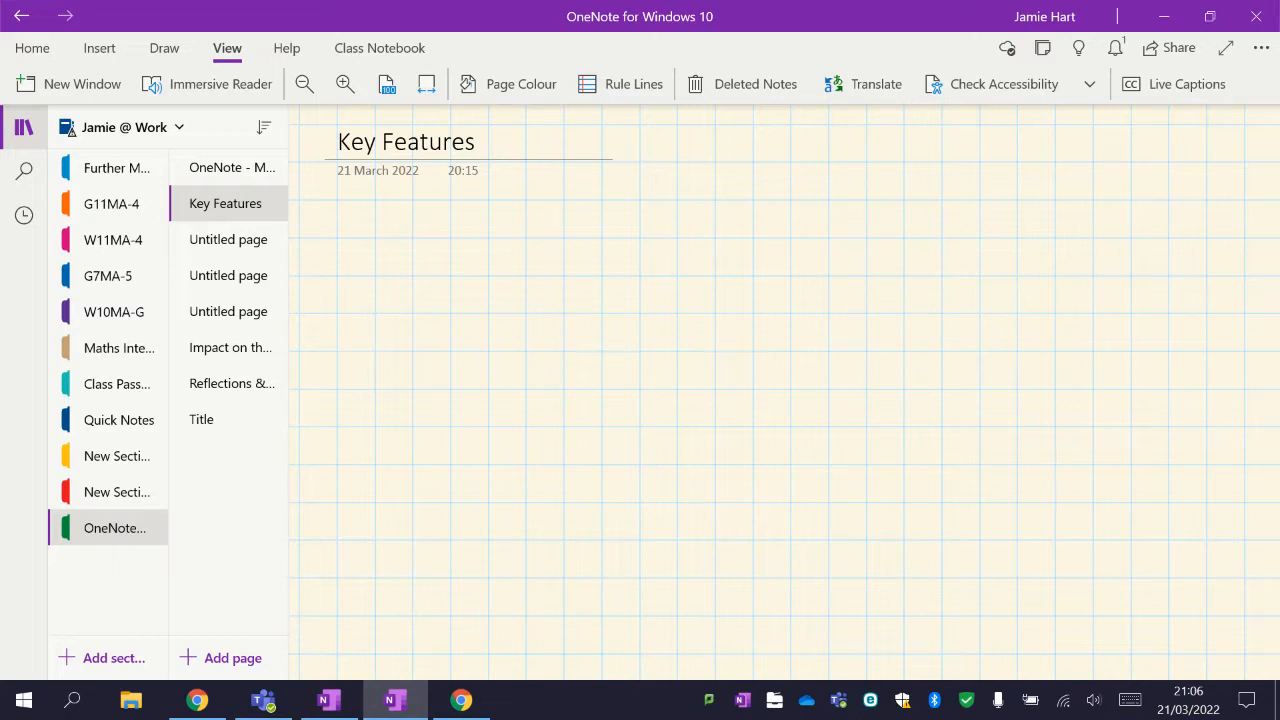
Open the first untitled page and draw a freehand circle with the red pen.
left_click(228, 240)
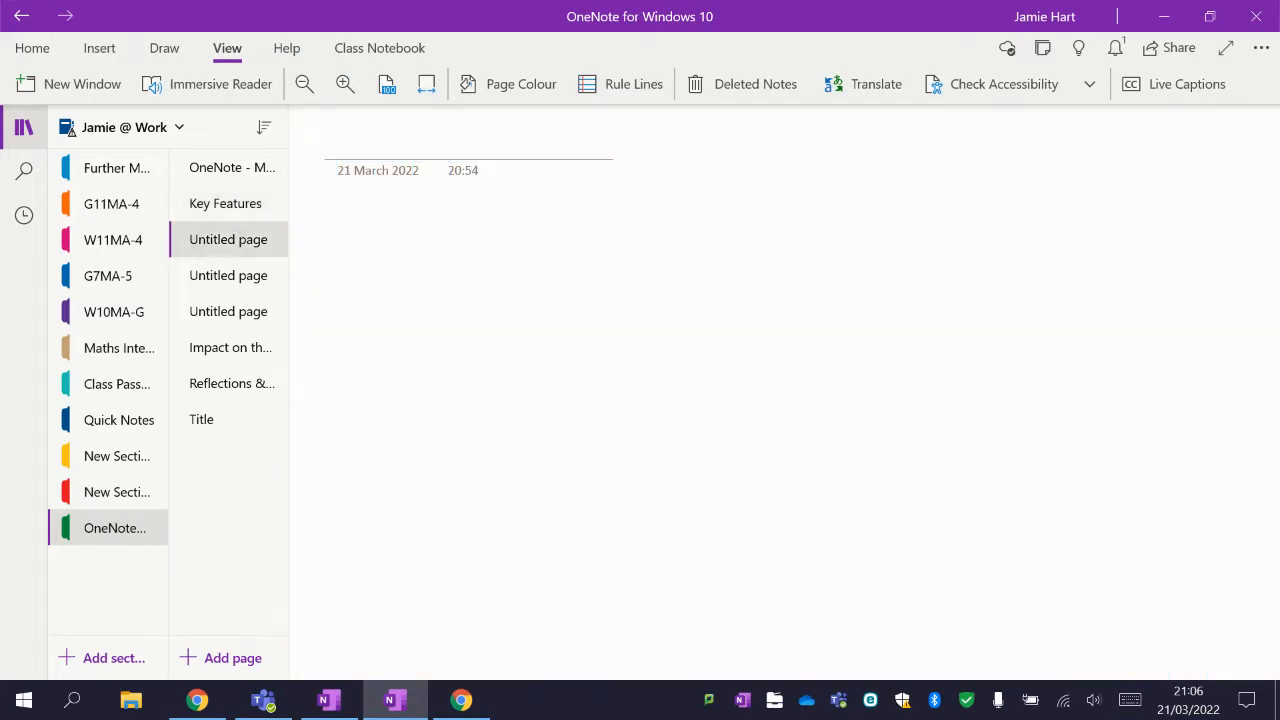
left_click(164, 48)
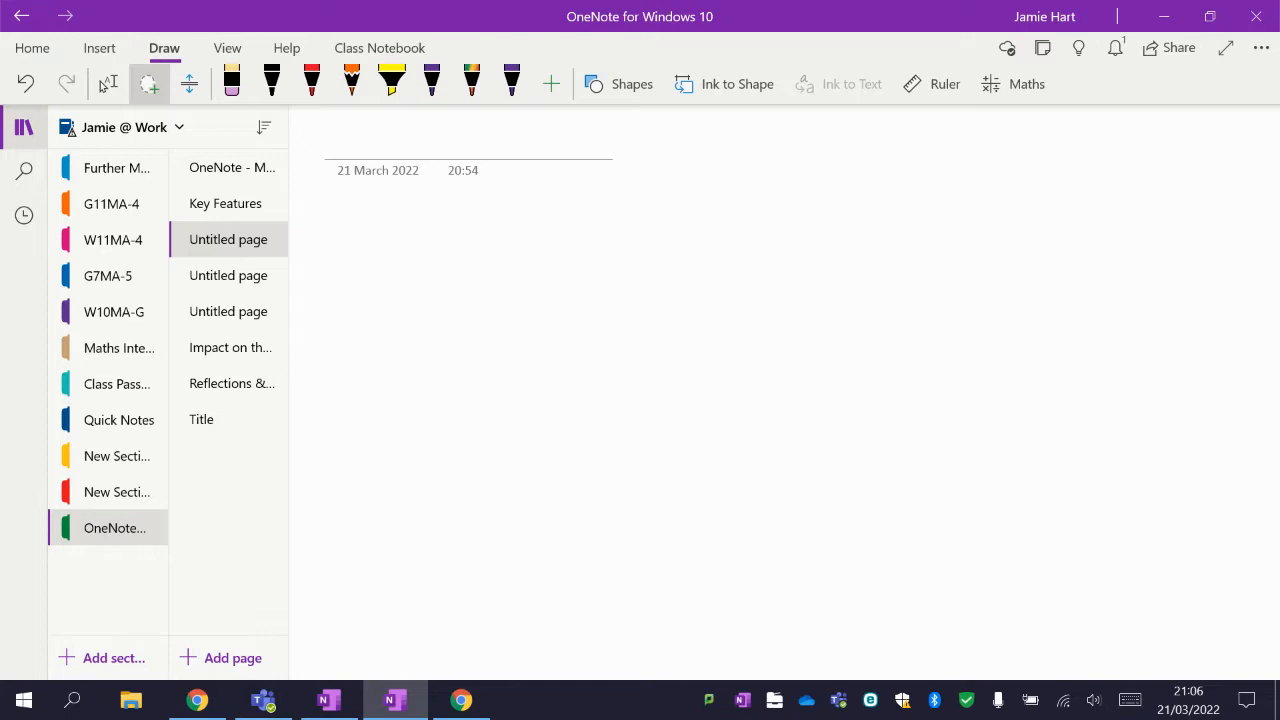
left_click(312, 82)
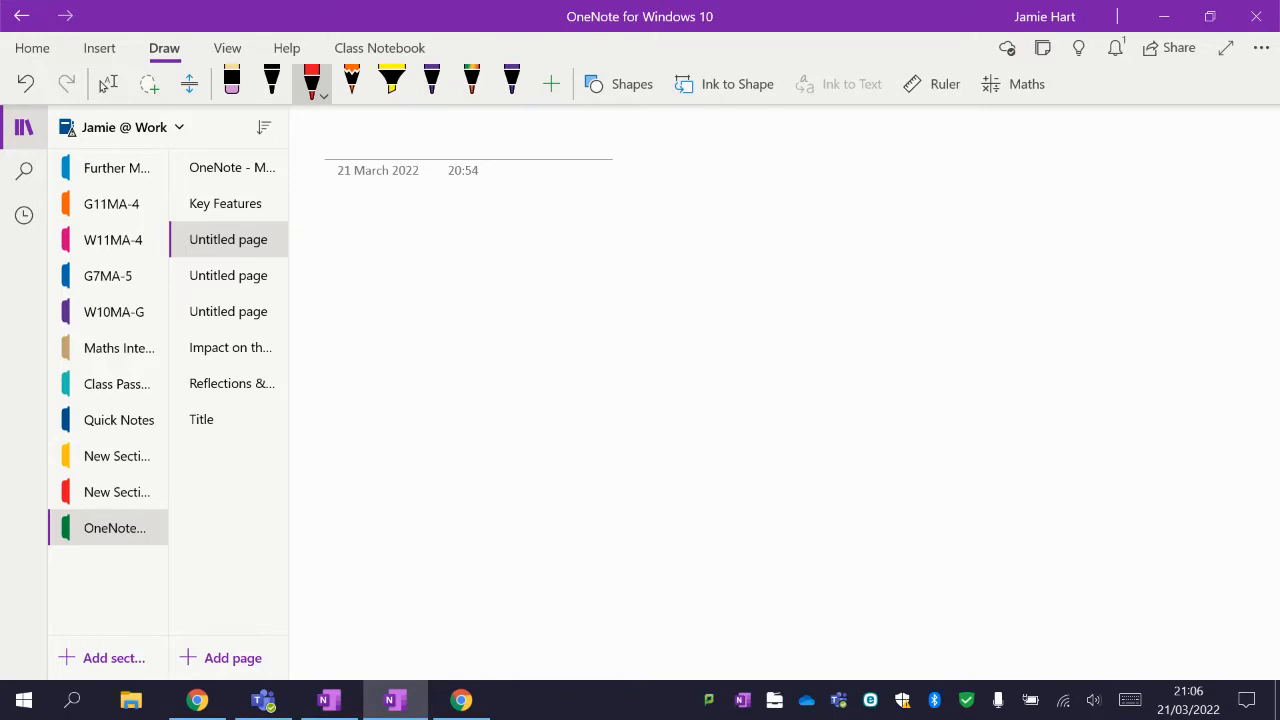
mouse_move(560, 172)
left_mouse_down()
mouse_move(457, 414)
mouse_move(740, 245)
mouse_move(545, 170)
left_mouse_up()
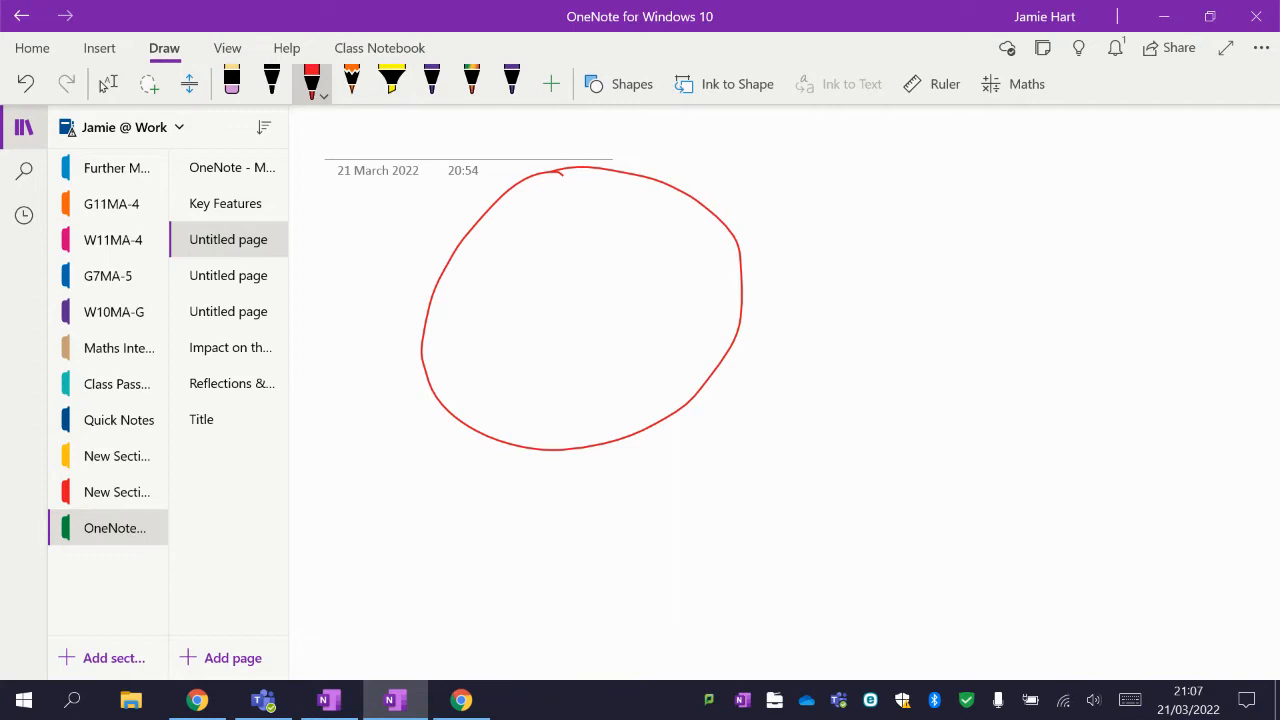
Turn on Ink to Shape, draw a second circle beside the first, and turn Ink to Shape off.
left_click(727, 85)
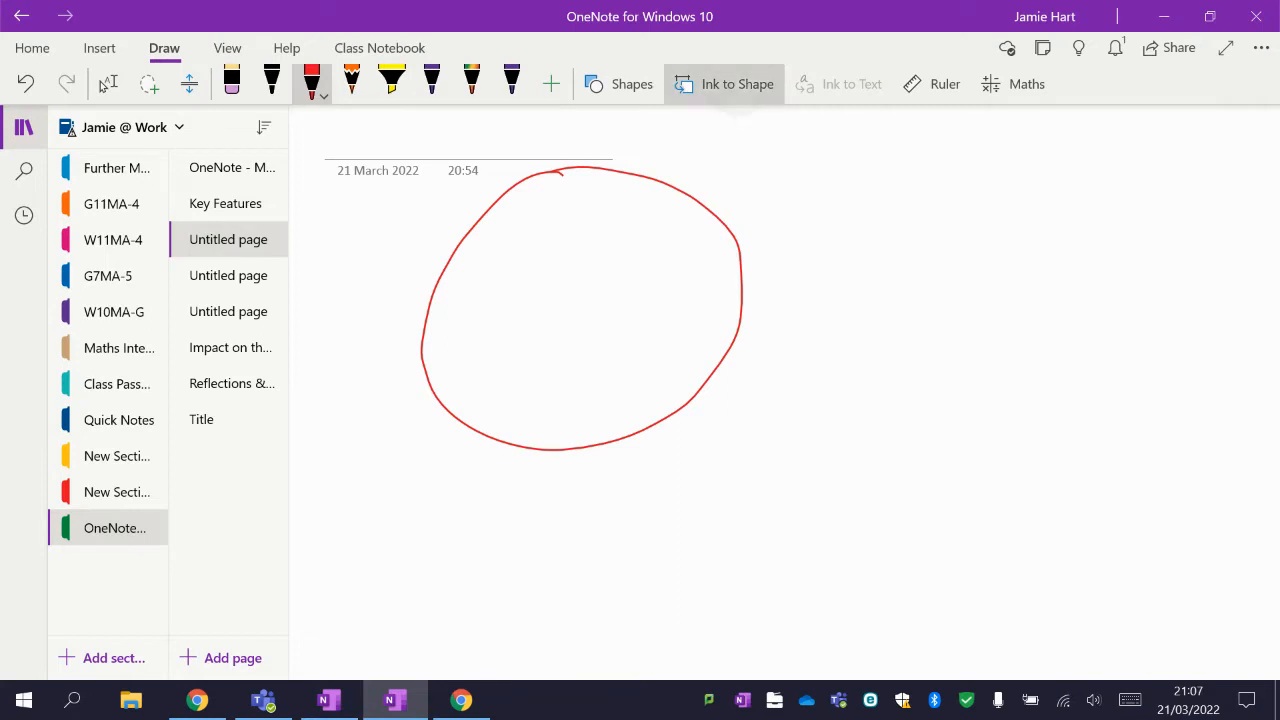
mouse_move(1000, 170)
left_mouse_down()
mouse_move(846, 234)
mouse_move(976, 484)
mouse_move(1110, 222)
mouse_move(944, 170)
left_mouse_up()
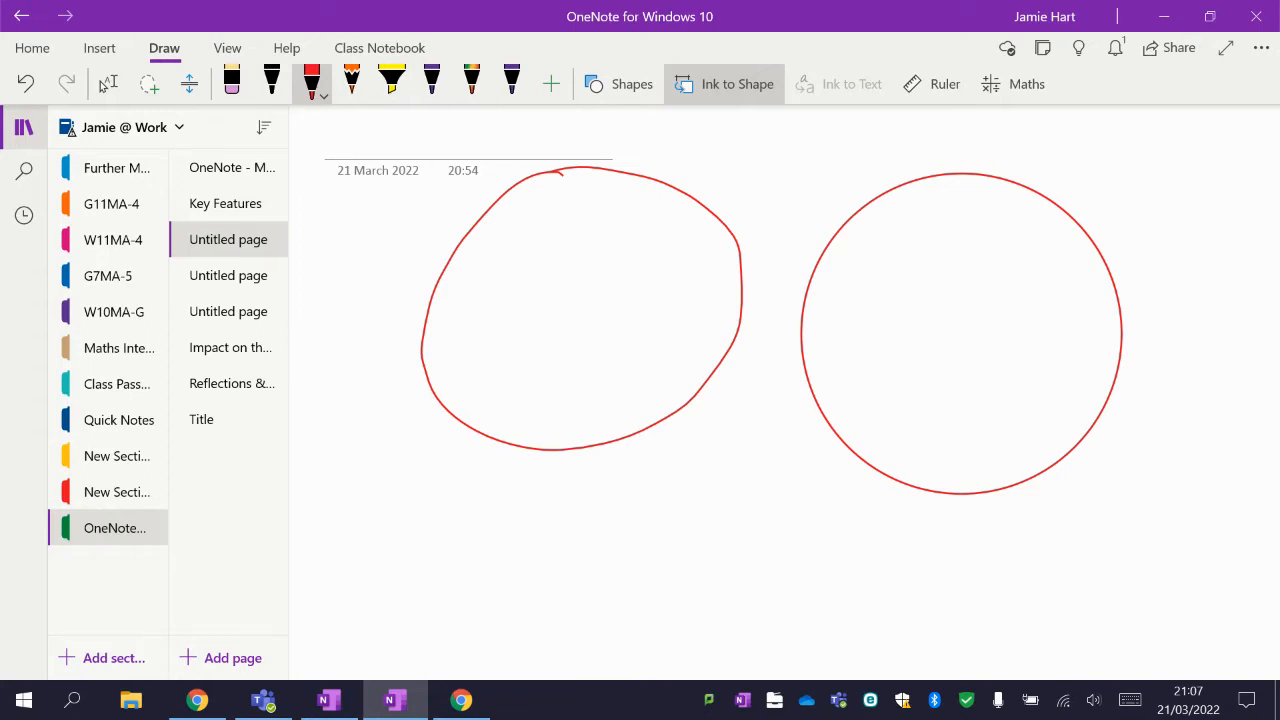
left_click(724, 84)
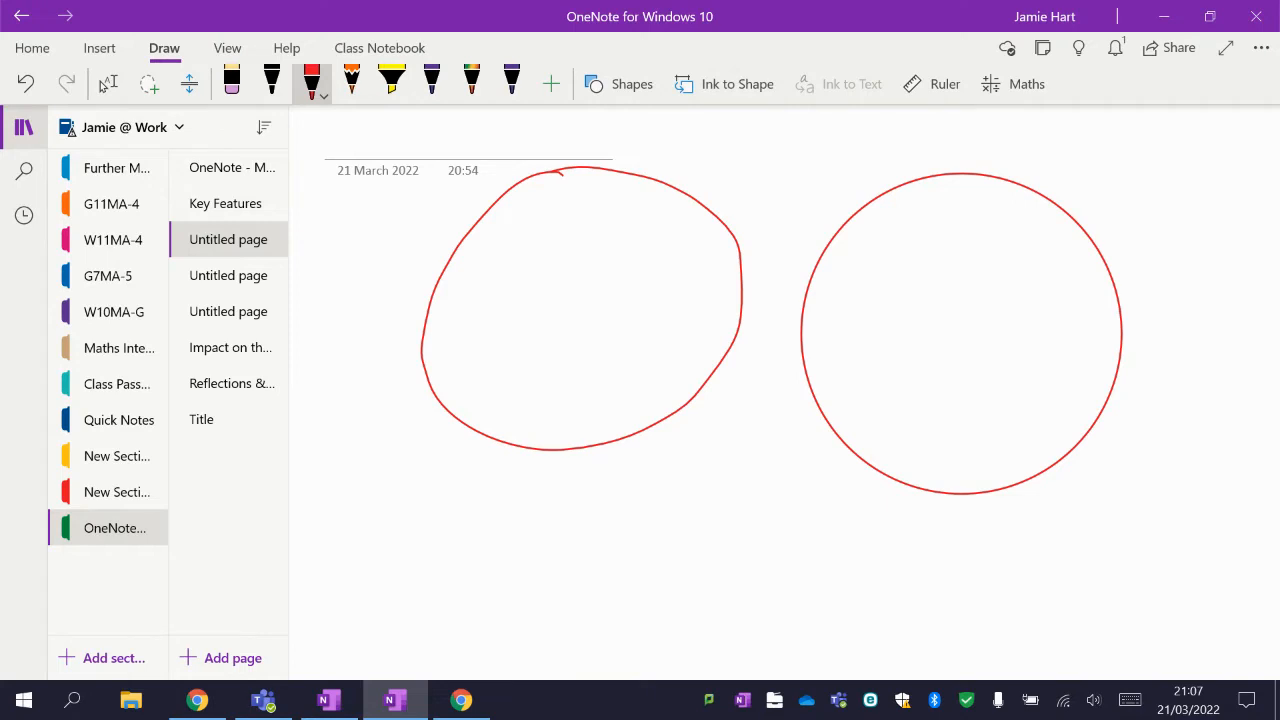
On the next untitled page, lasso-select the handwritten equation 5x + 1 = 11 and move it left.
left_click(228, 275)
left_click(108, 84)
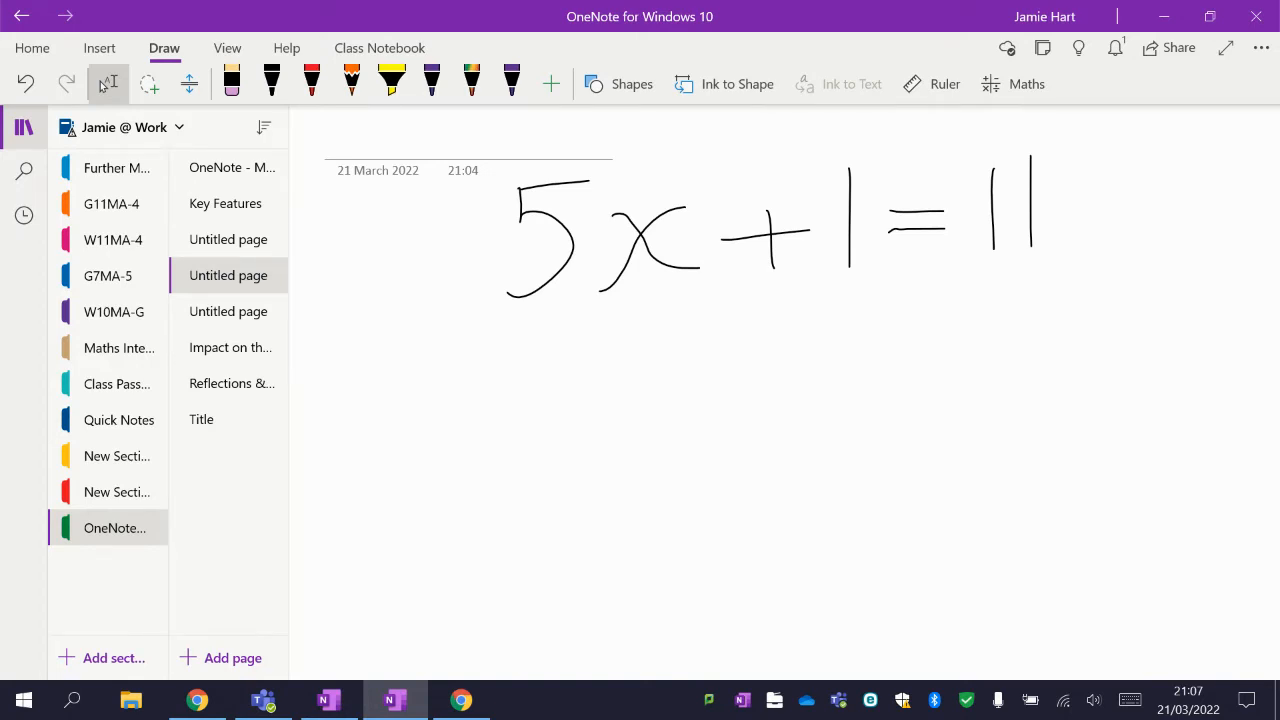
left_click(149, 84)
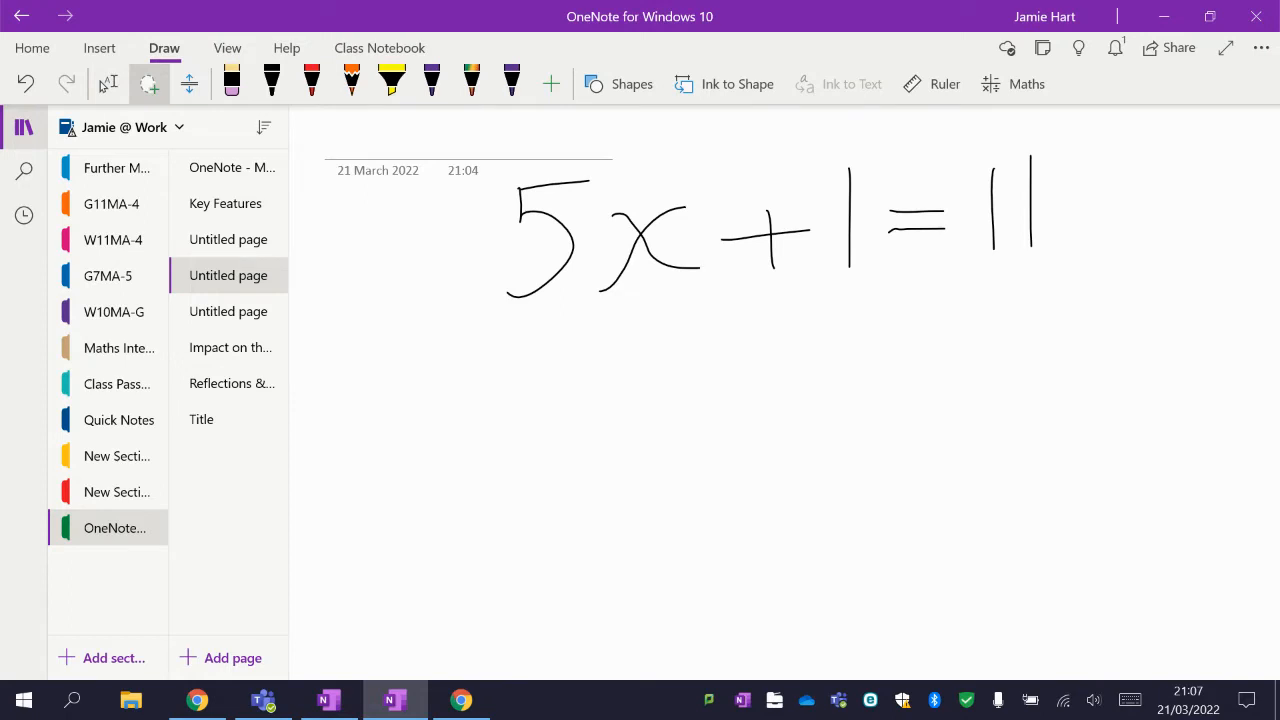
mouse_move(758, 114)
left_mouse_down()
mouse_move(468, 240)
mouse_move(872, 432)
mouse_move(1085, 175)
mouse_move(757, 124)
left_mouse_up()
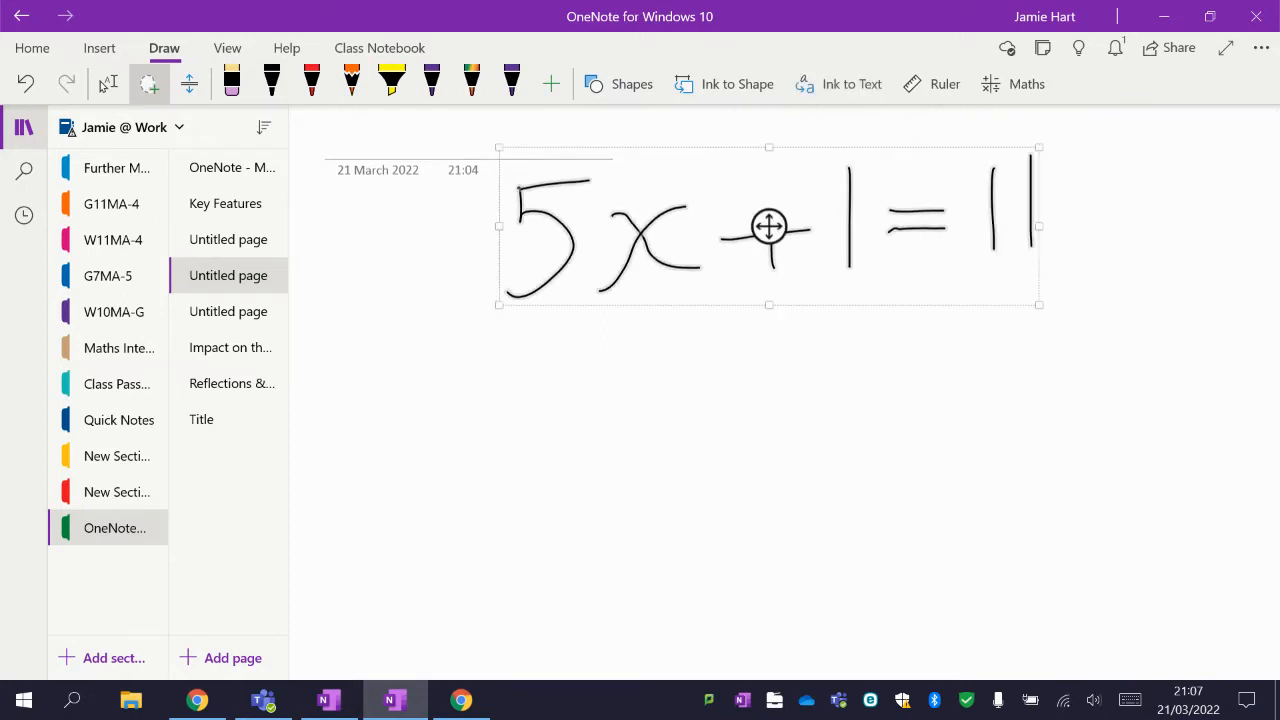
left_click_drag(769, 226, 598, 242)
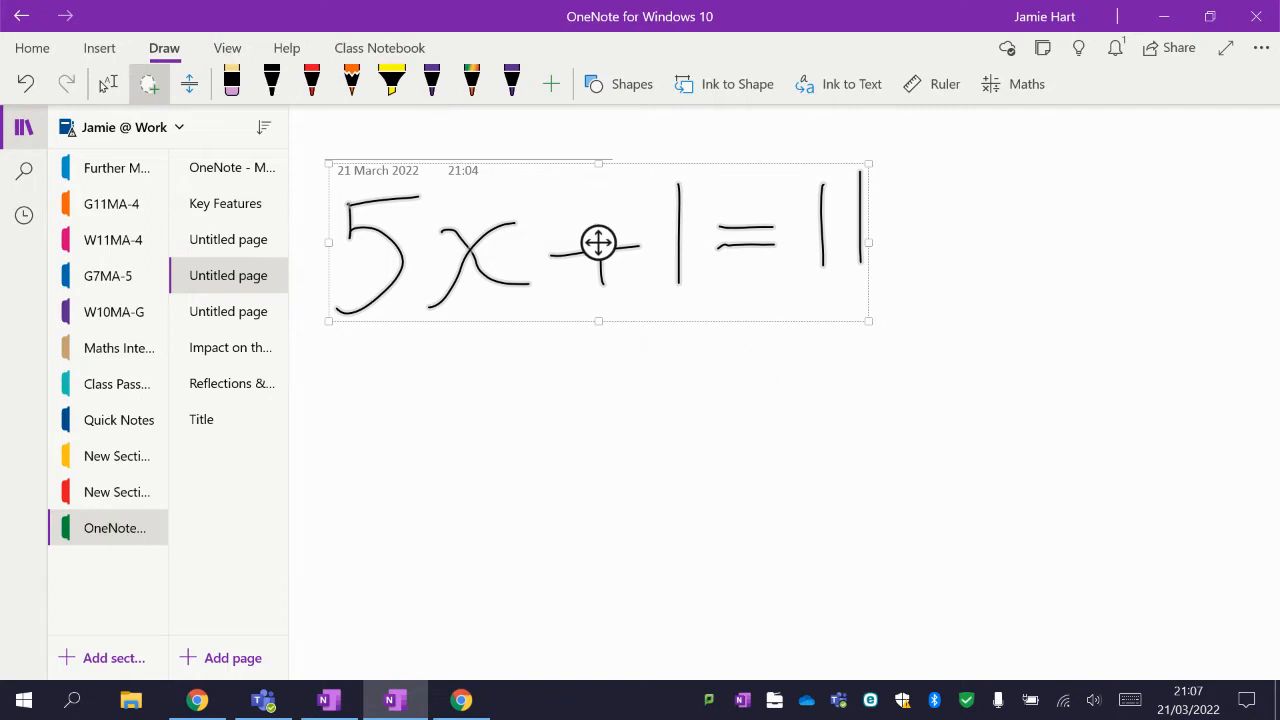
Open the Maths pane for the selected equation, solve for x, and show the steps for solving the linear equation.
left_click(1013, 84)
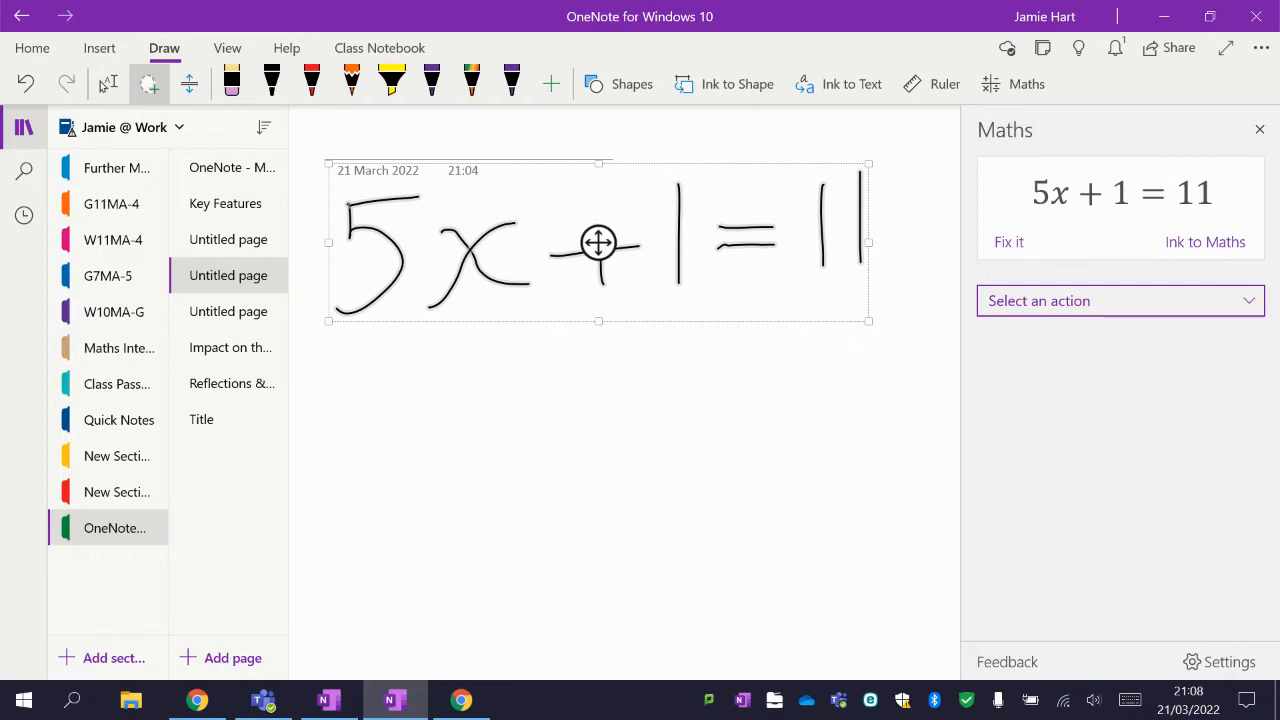
left_click(1120, 301)
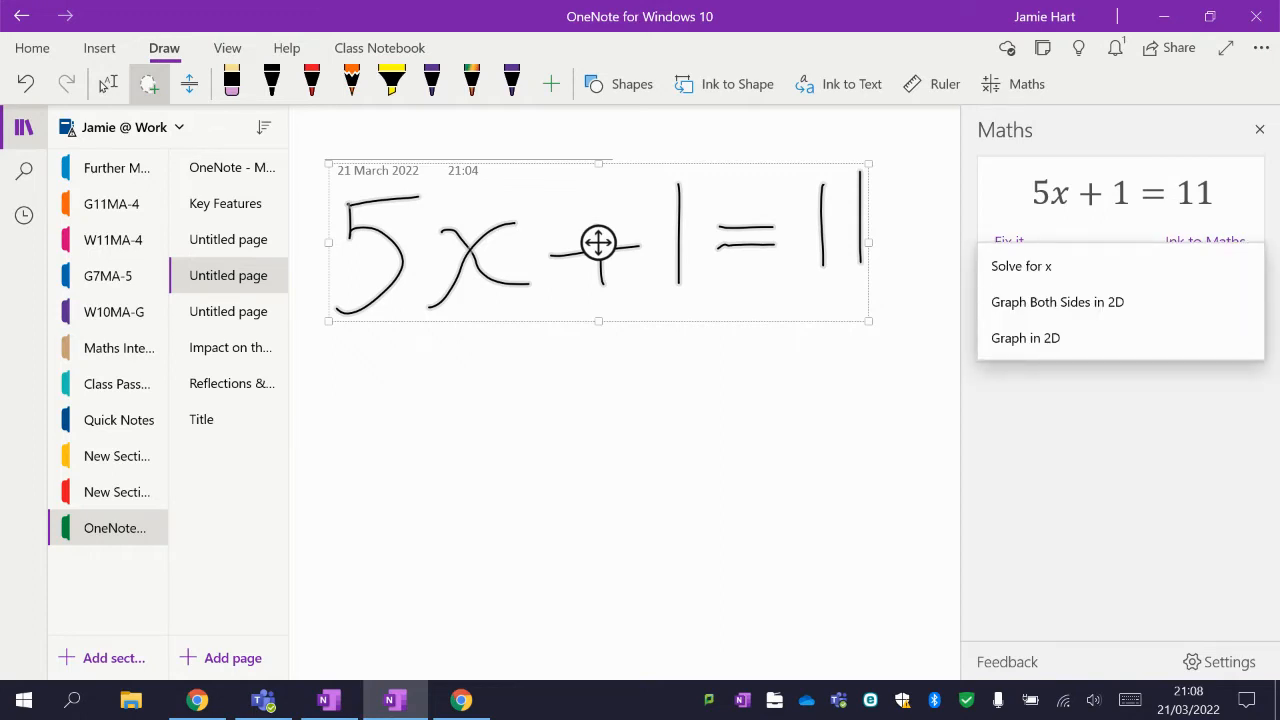
left_click(1022, 266)
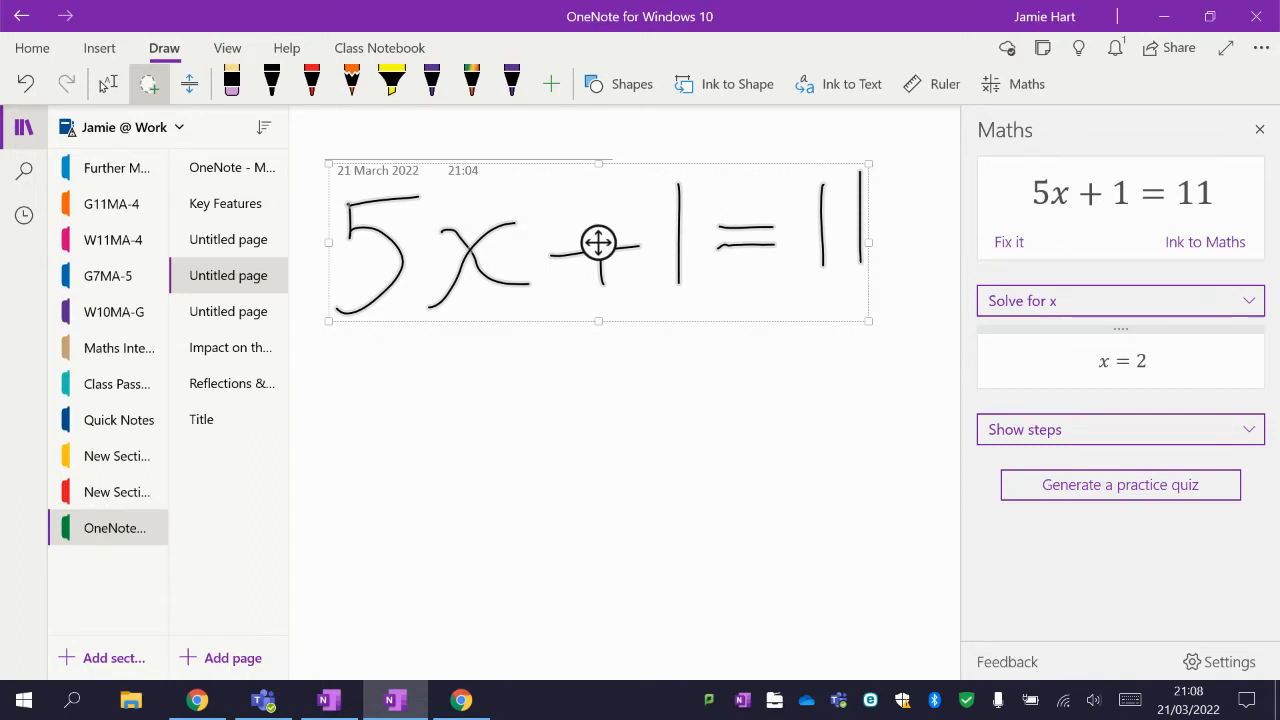
left_click(1120, 430)
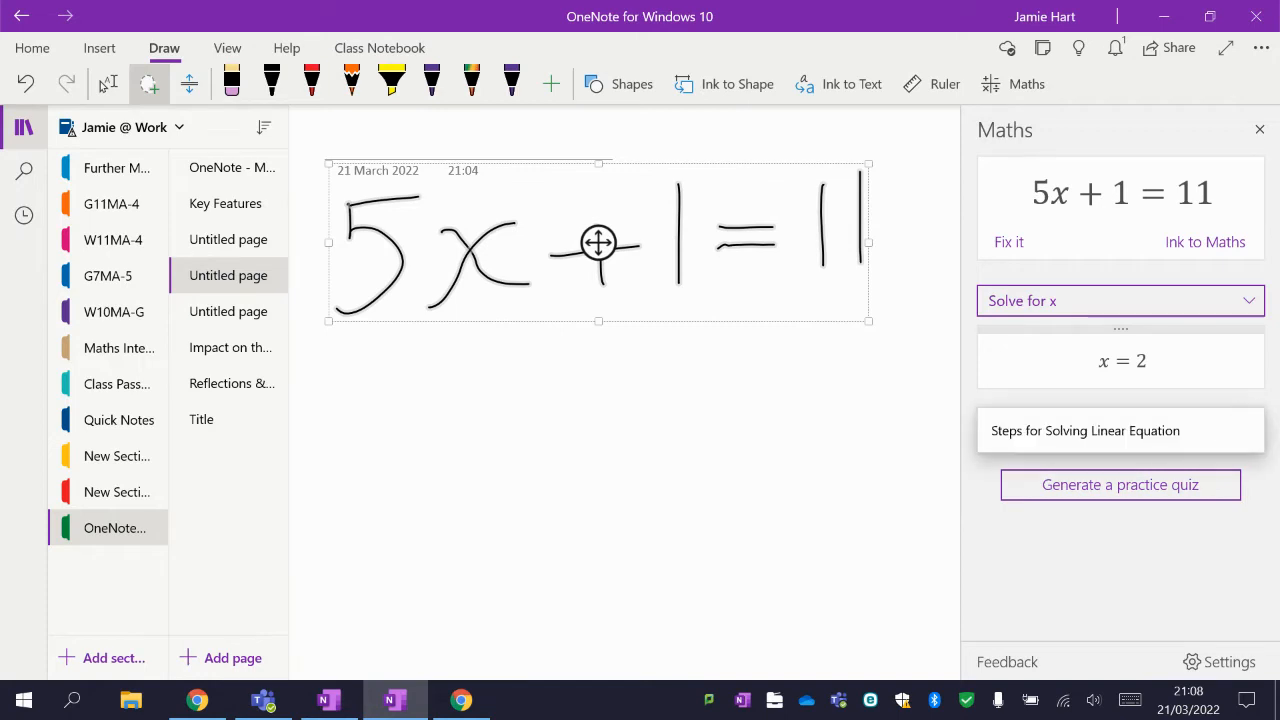
left_click(1094, 430)
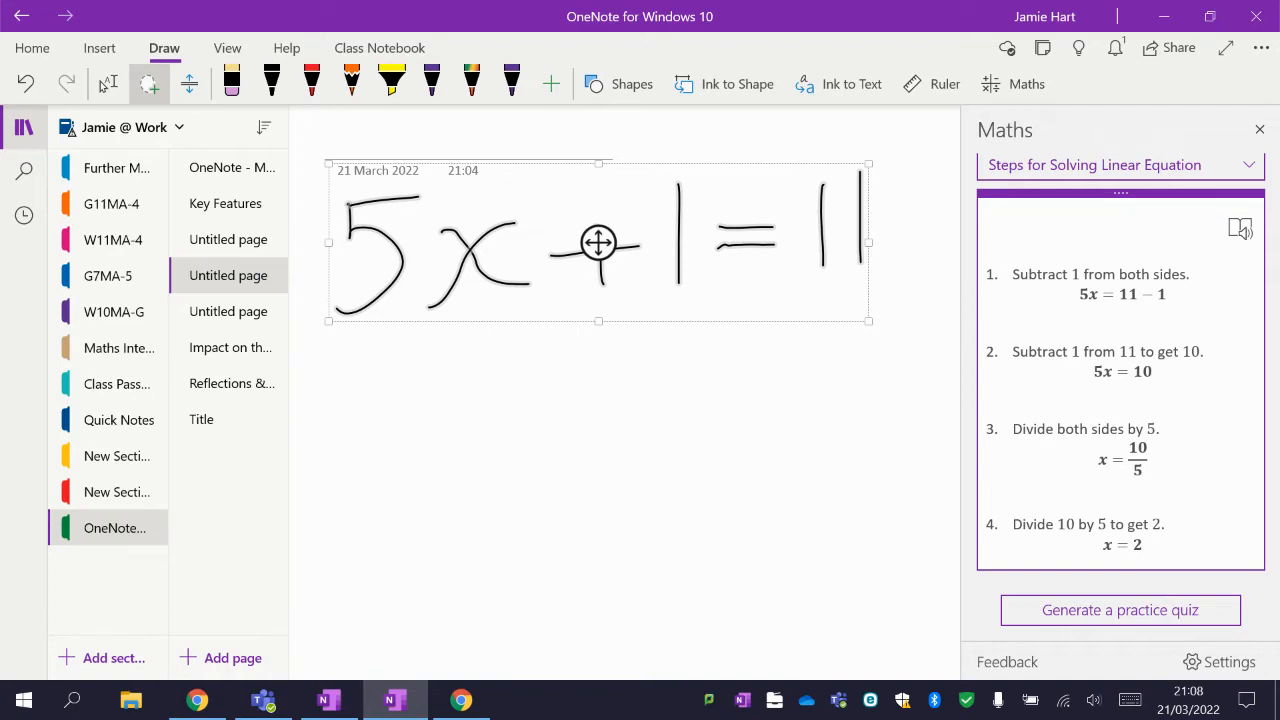
Generate a practice maths quiz with 3 questions from the equation.
left_click(1120, 610)
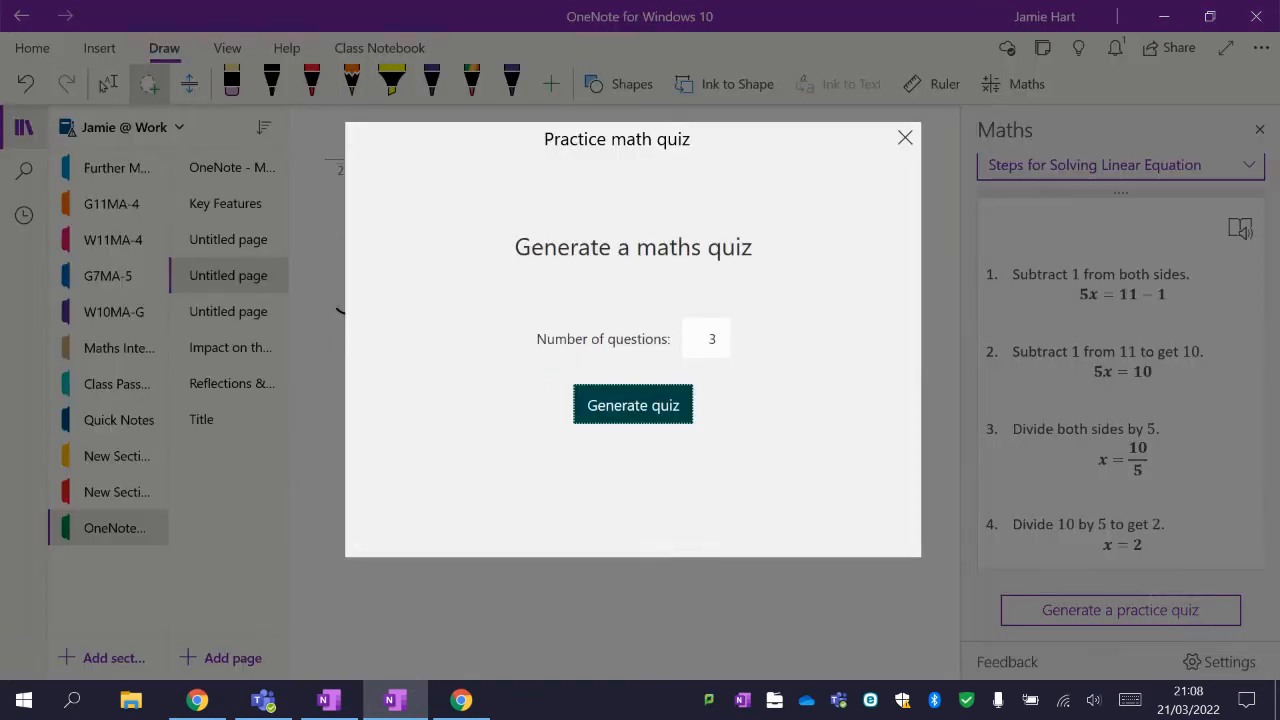
left_click(633, 405)
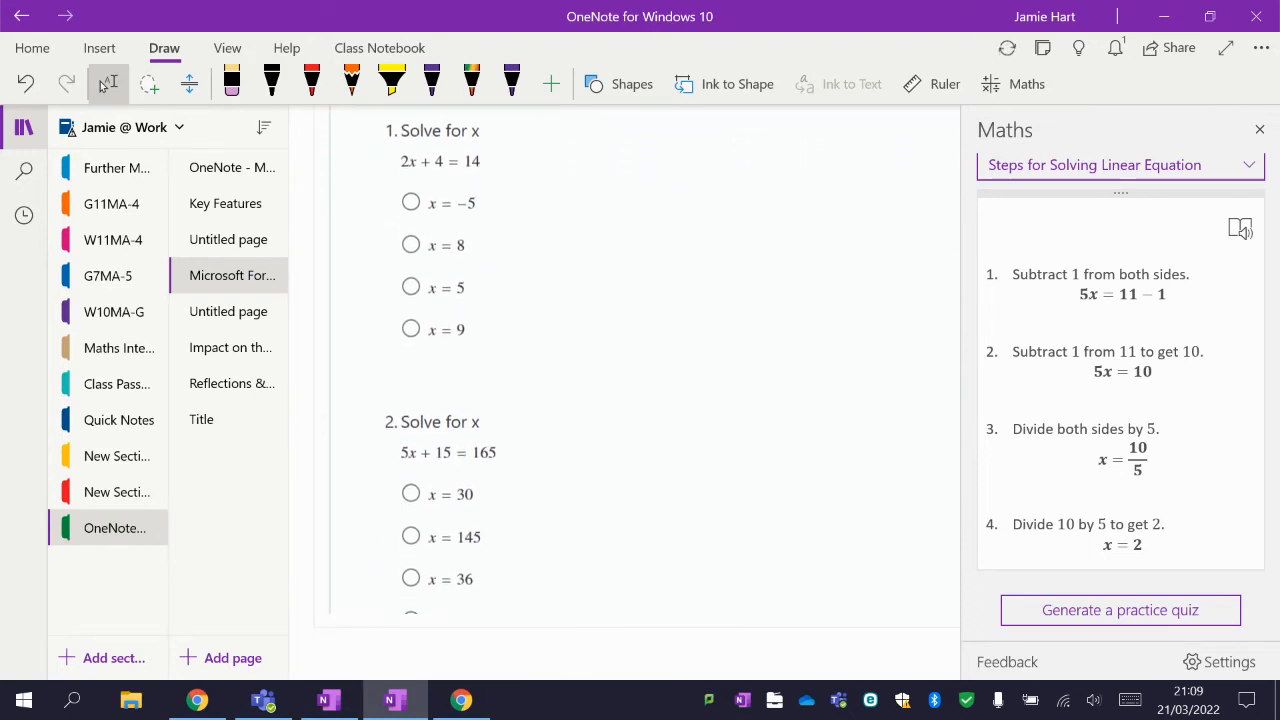
Scroll through the generated quiz questions and their answer options.
scroll(640, 360, "down", 1)
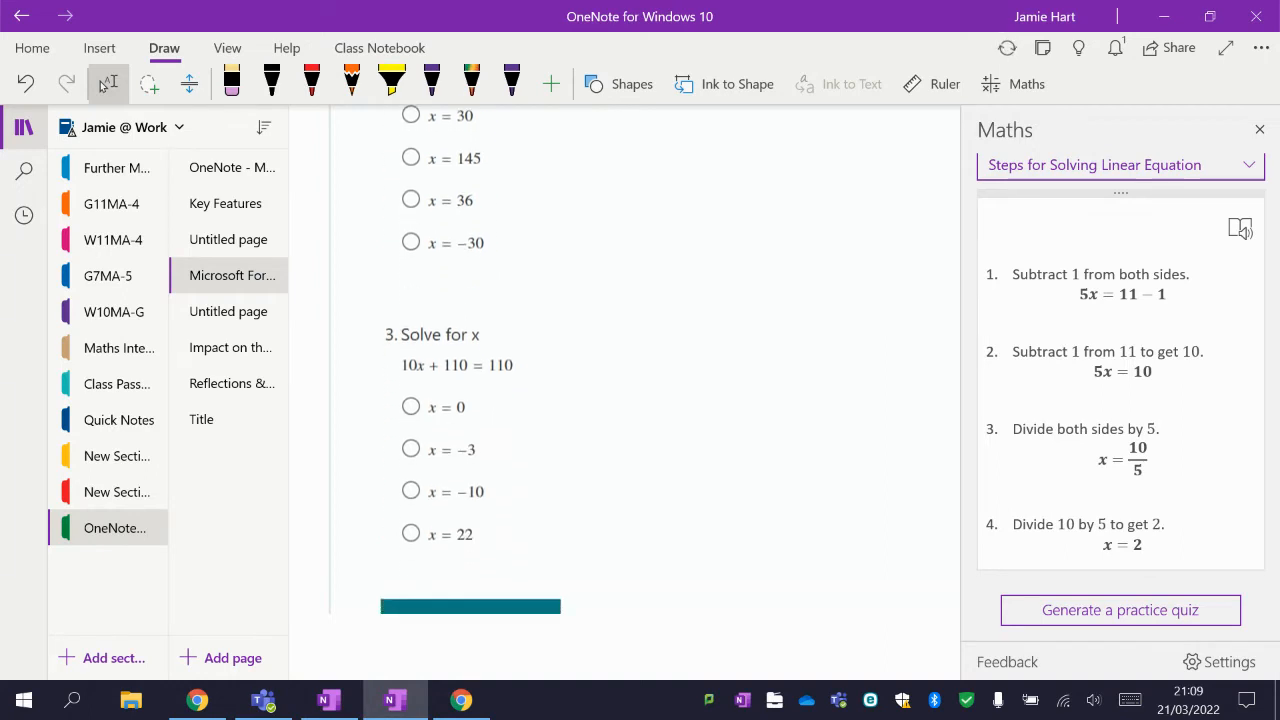
scroll(625, 390, "up", 2)
scroll(625, 390, "down", 2)
scroll(625, 390, "up", 2)
scroll(640, 392, "up", 2)
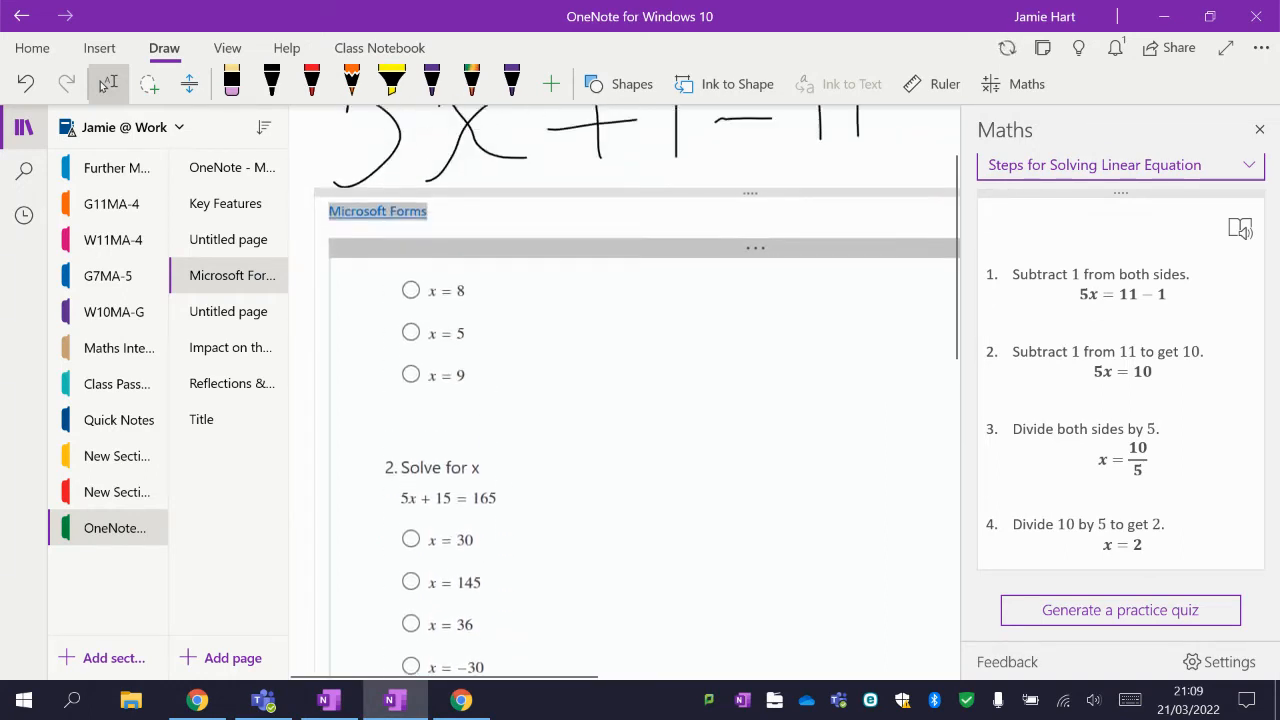
scroll(640, 392, "down", 2)
scroll(640, 392, "down", 2)
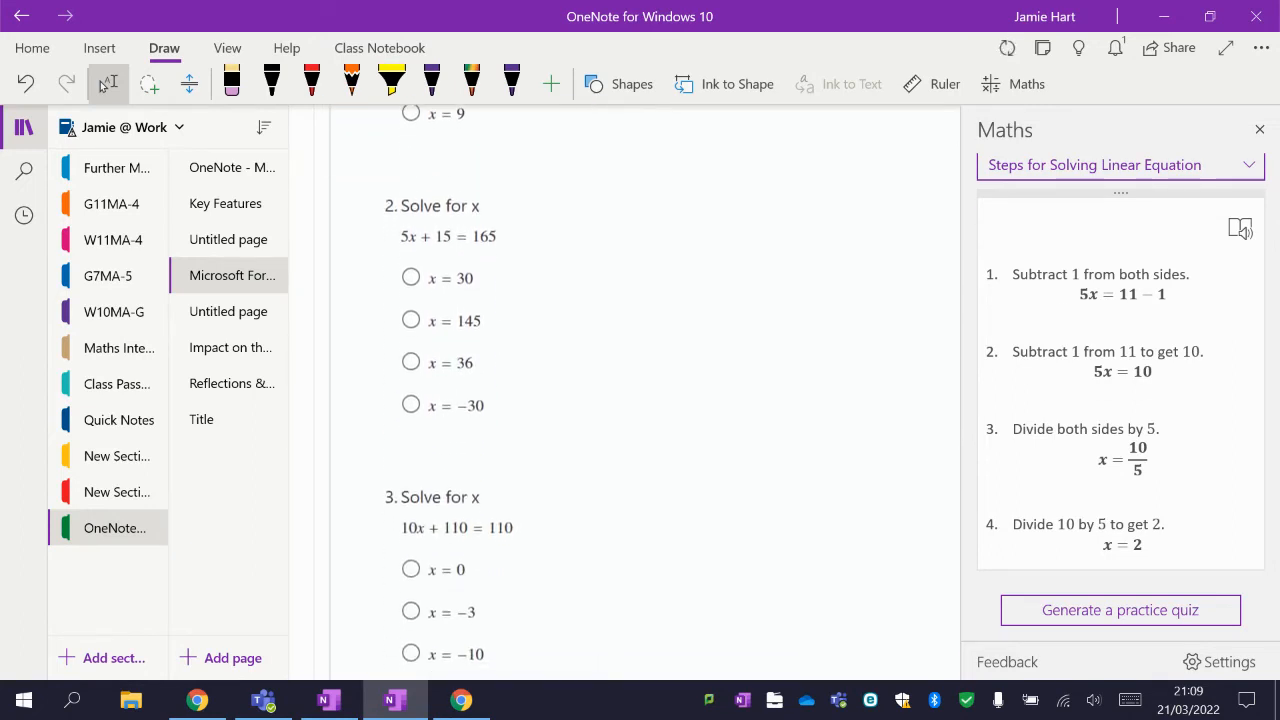
scroll(640, 392, "down", 1)
scroll(640, 392, "down", 4)
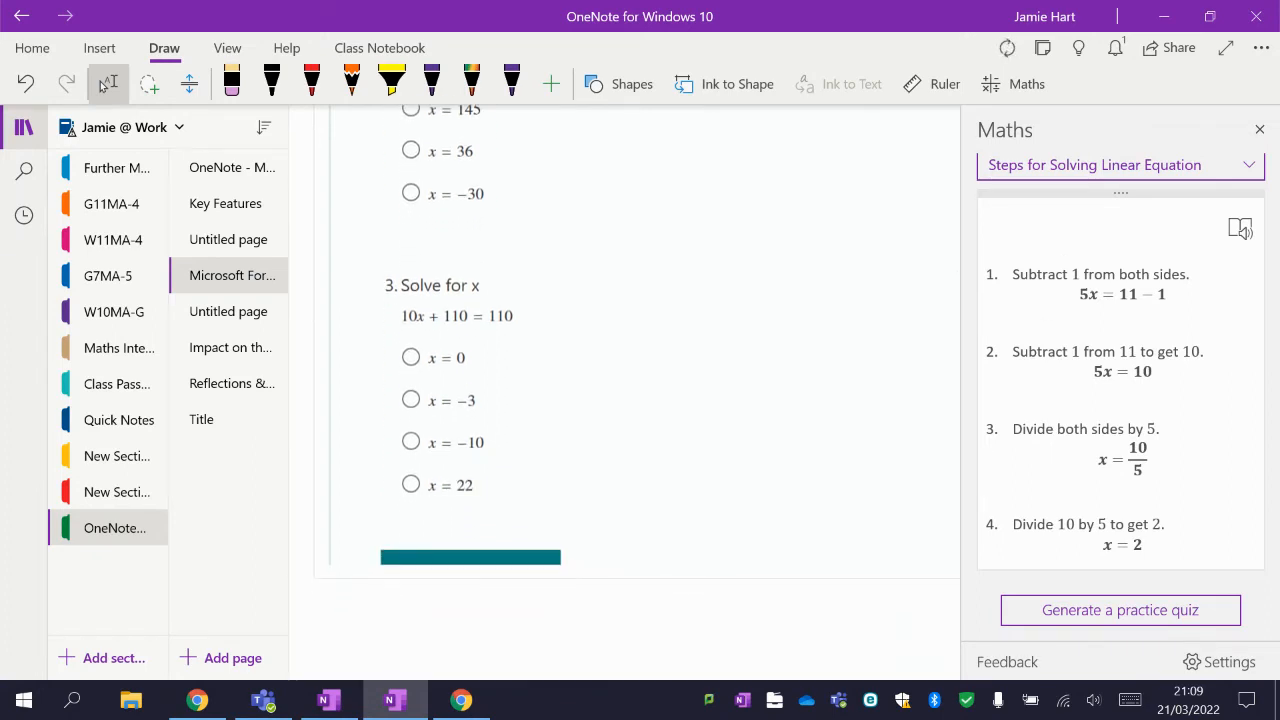
Move to the next page and lasso-select the handwritten equation y = x² + 3x + 1.
key("ctrl+Page_Down")
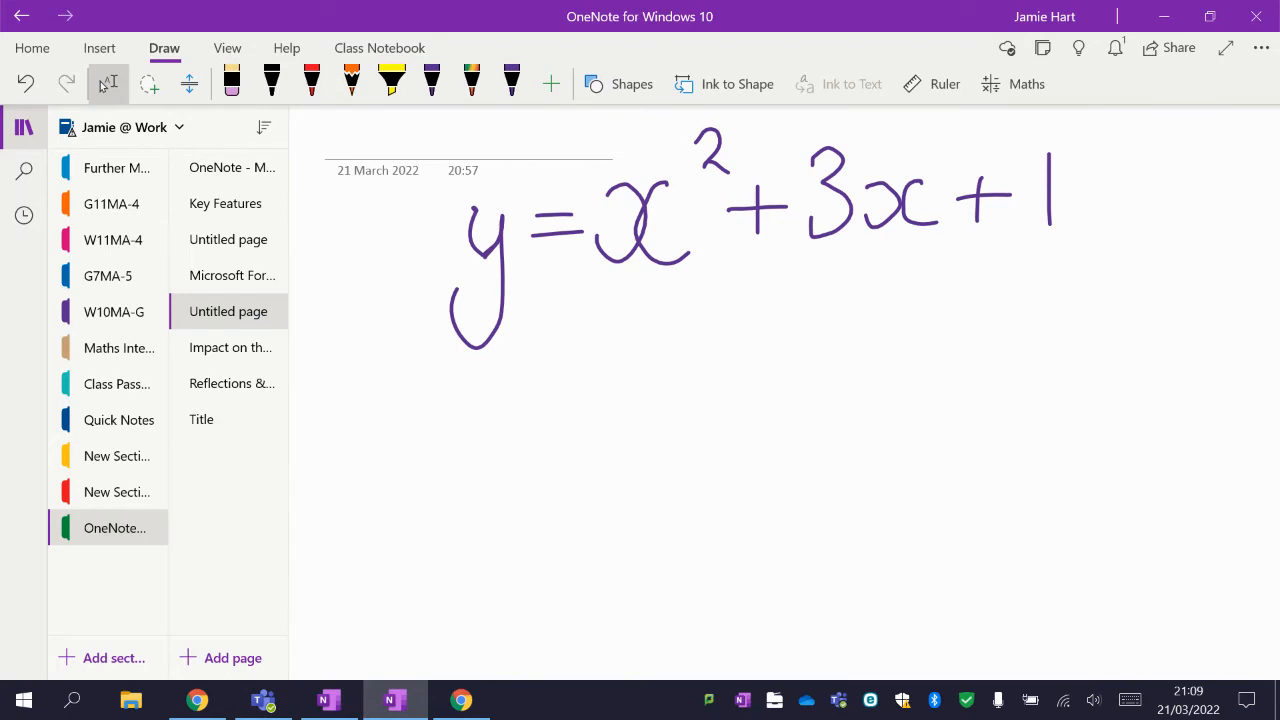
left_click(149, 84)
mouse_move(605, 112)
left_mouse_down()
mouse_move(440, 205)
mouse_move(614, 402)
mouse_move(1040, 305)
mouse_move(1070, 145)
mouse_move(1055, 135)
left_mouse_up()
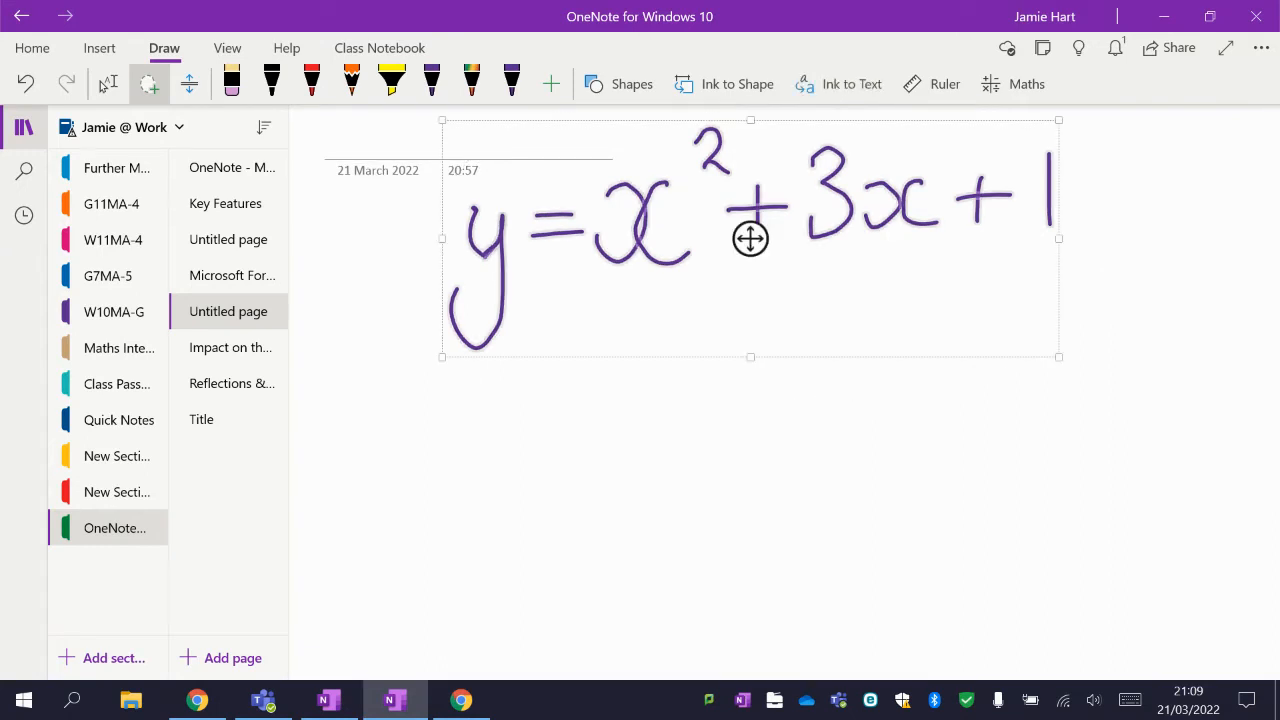
Graph the selected equation in 2D in the Maths pane and review its key graph features.
left_click(1013, 84)
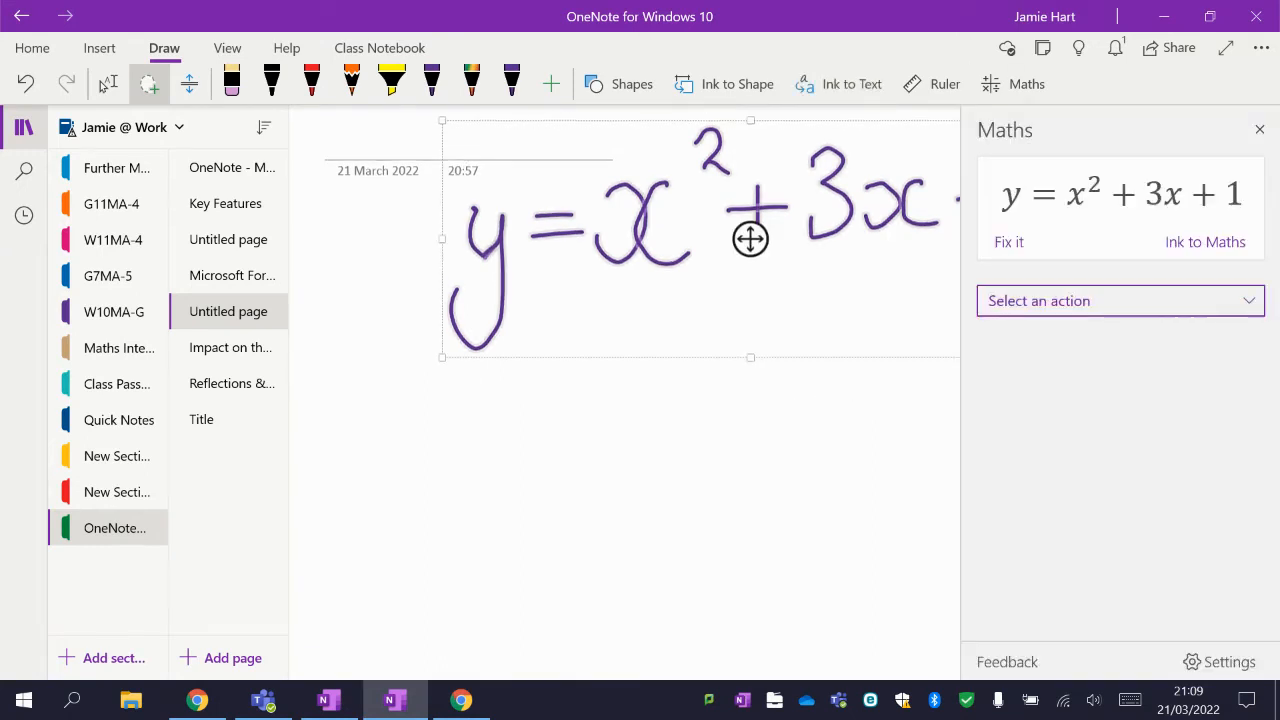
left_click(1162, 302)
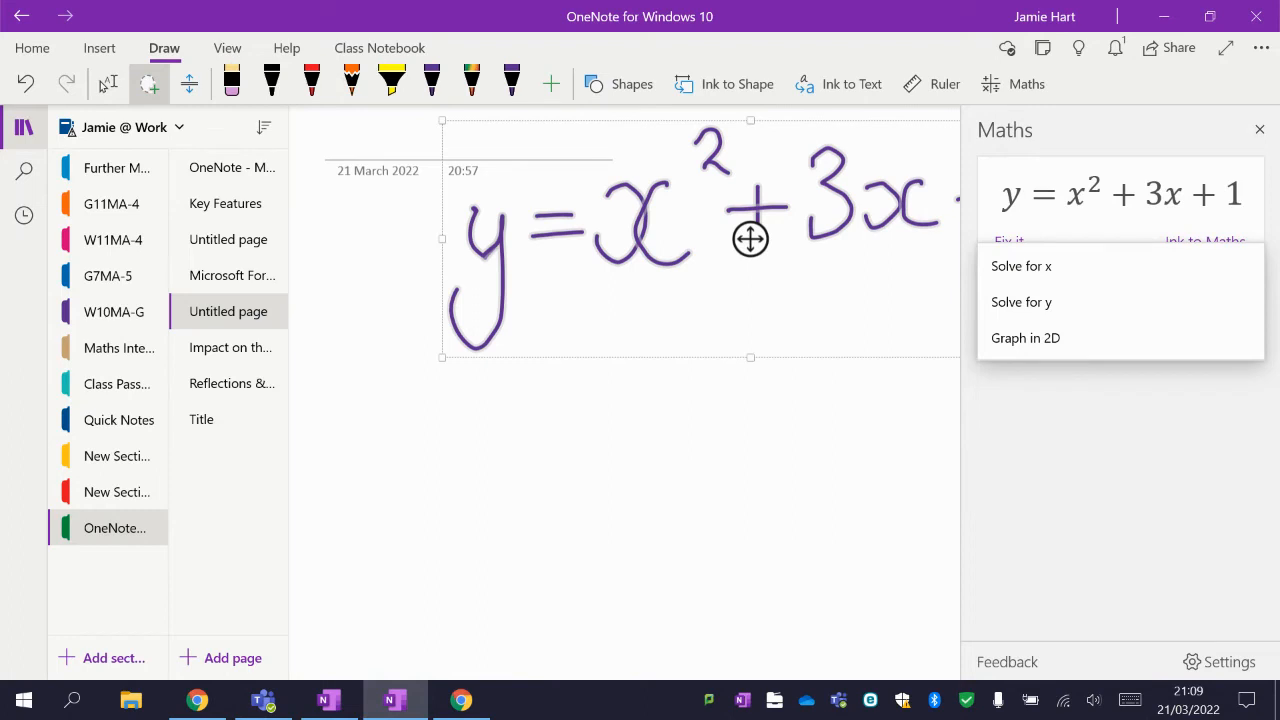
left_click(1041, 342)
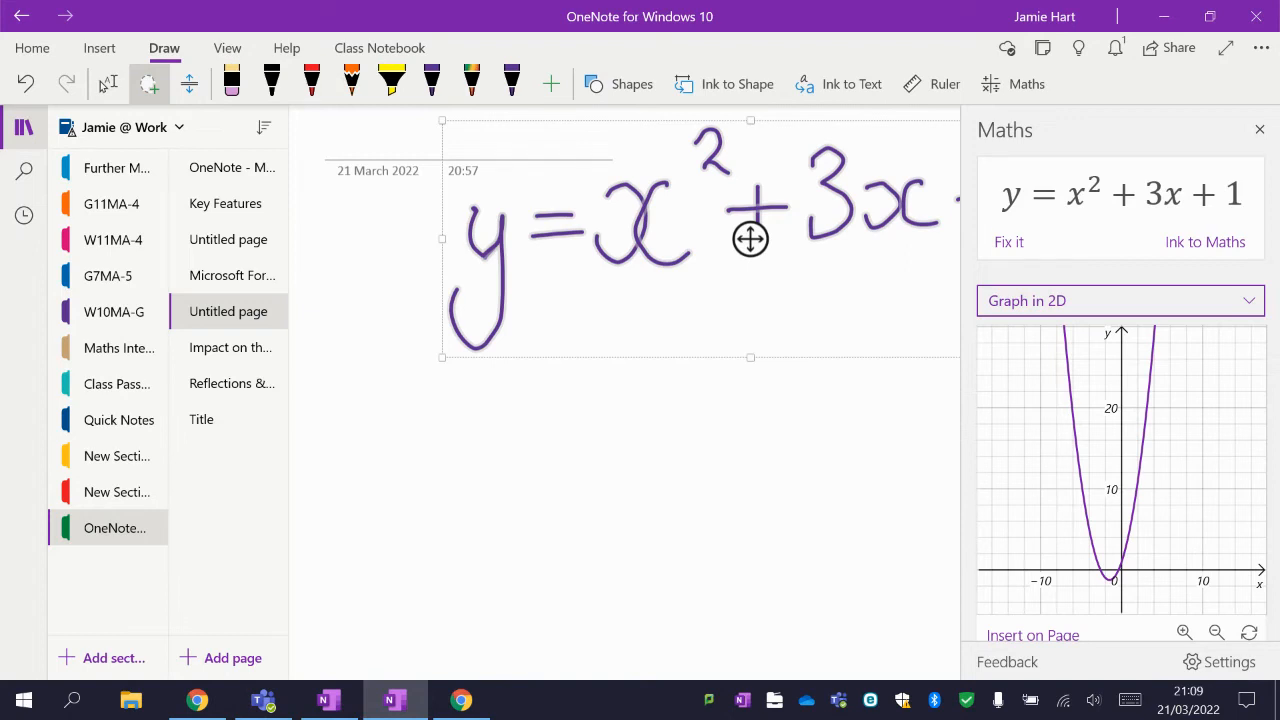
scroll(1120, 450, "down", 2)
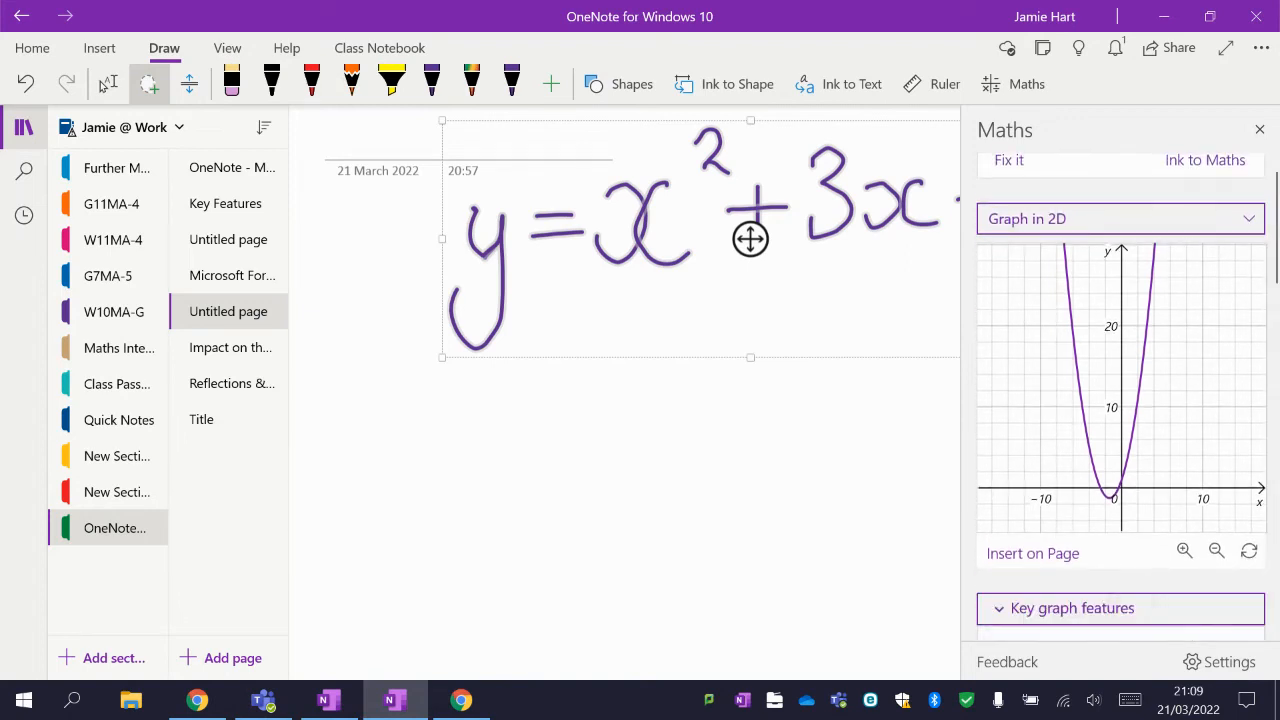
scroll(1120, 400, "down", 5)
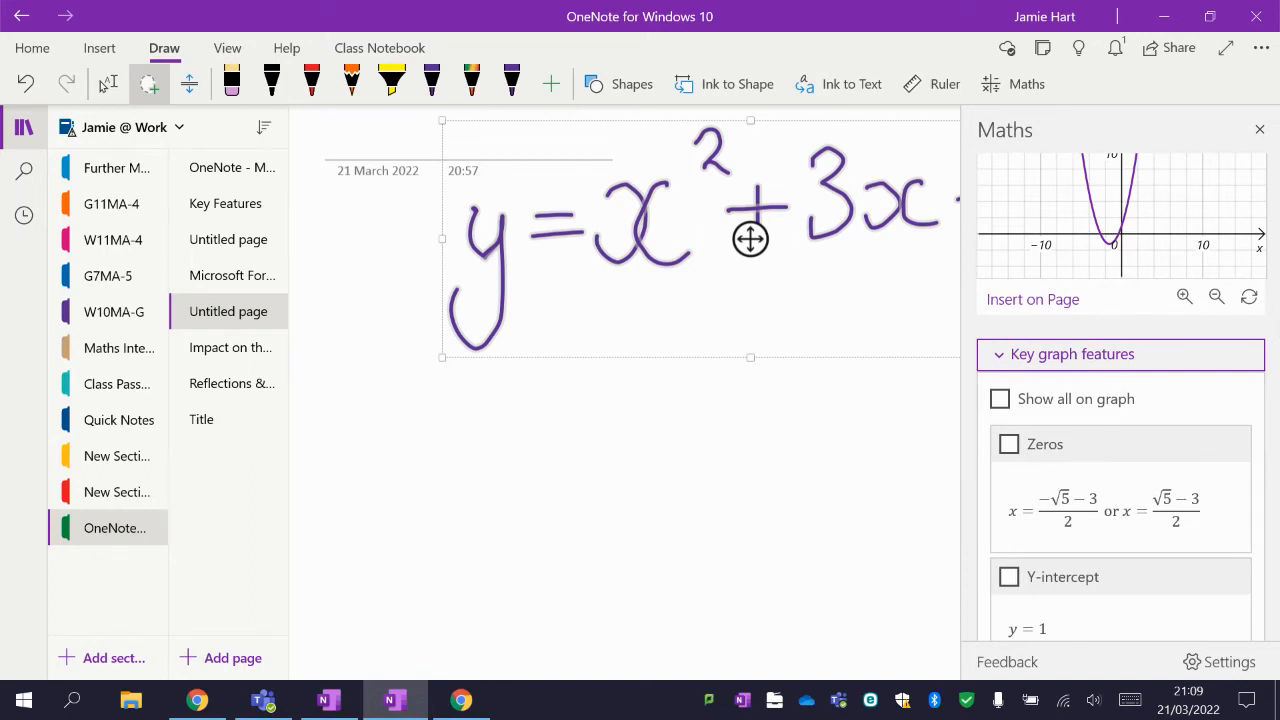
scroll(1120, 400, "down", 6)
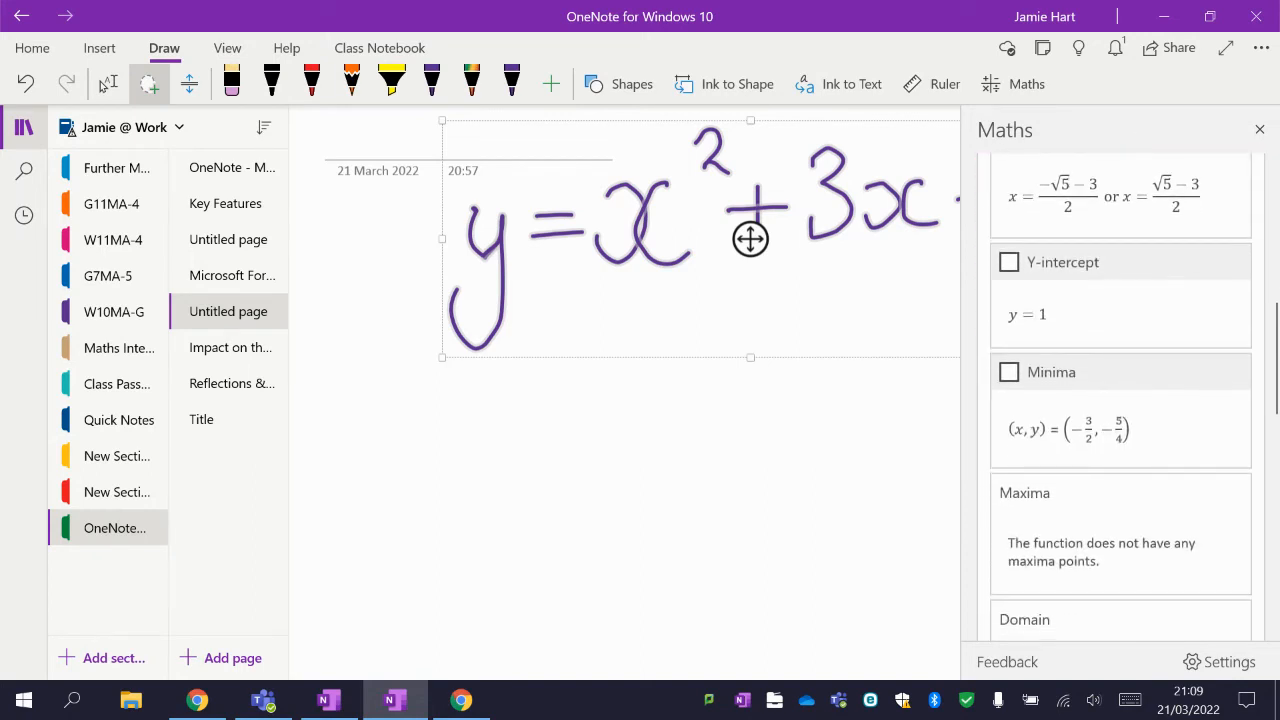
scroll(1120, 400, "down", 8)
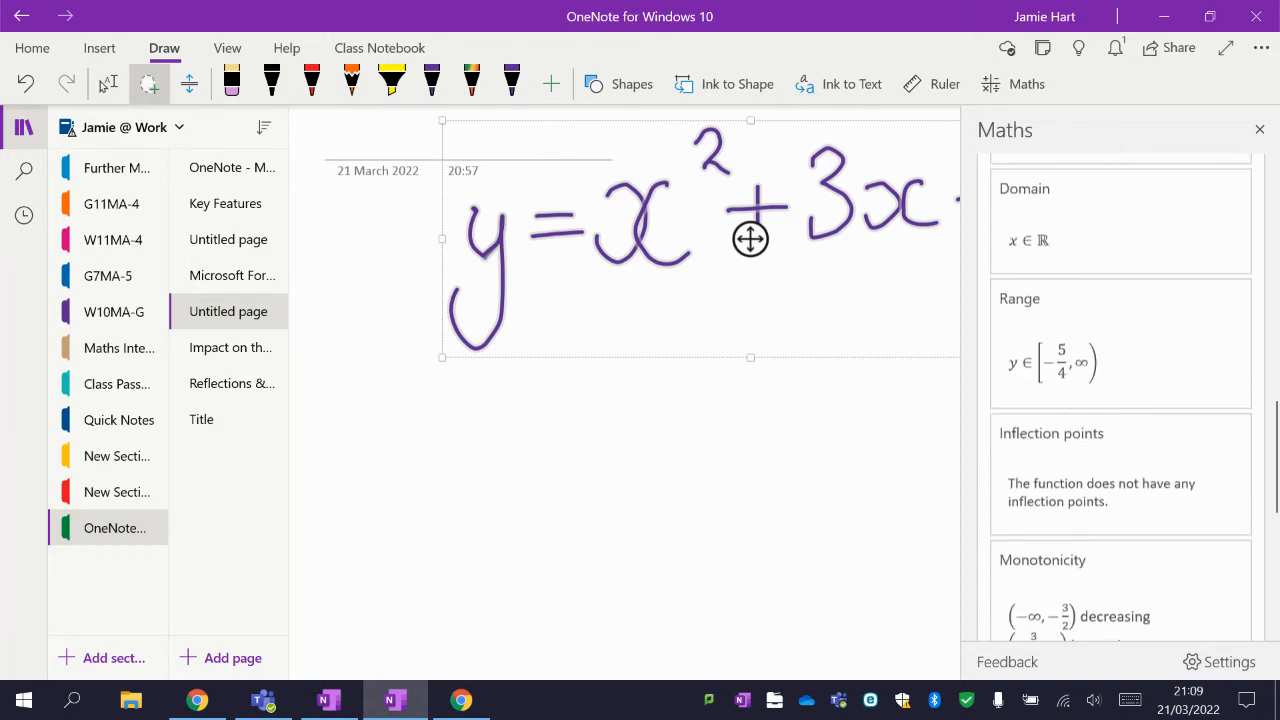
Insert the 2D graph of the equation from the Maths pane onto the page.
scroll(1120, 400, "down", 4)
scroll(1120, 400, "up", 14)
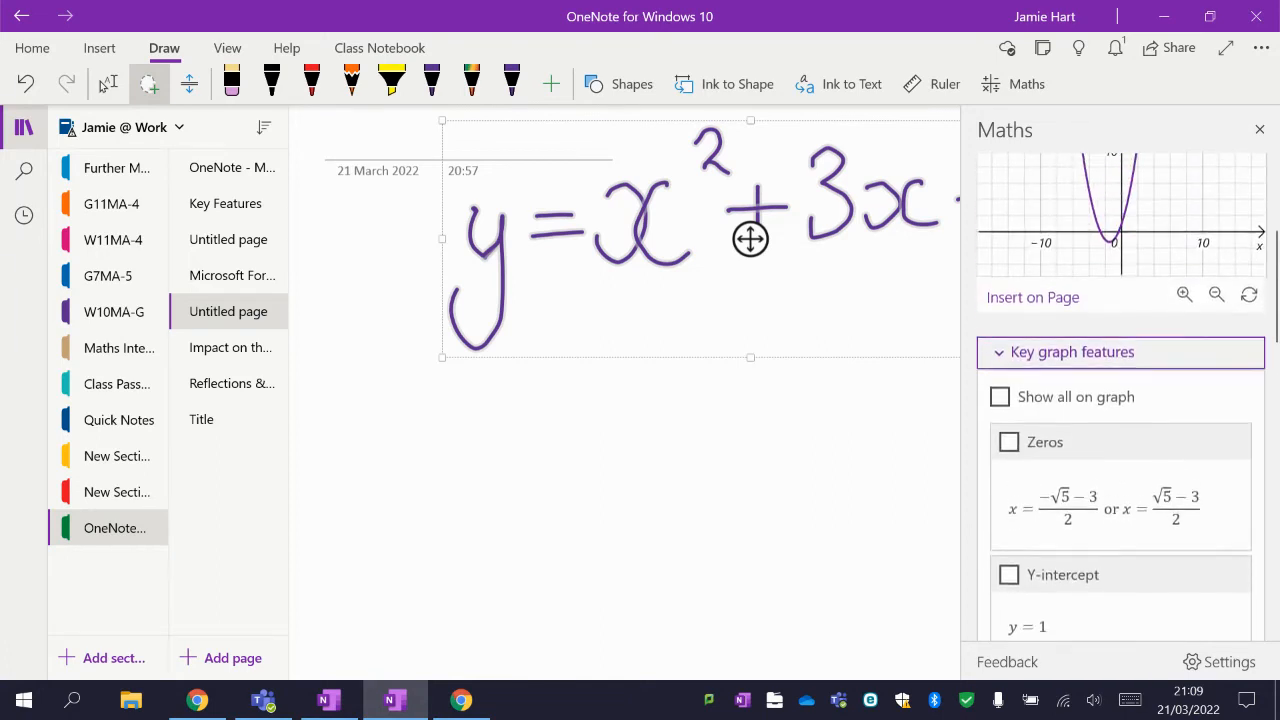
scroll(1120, 400, "up", 2)
left_click(1033, 409)
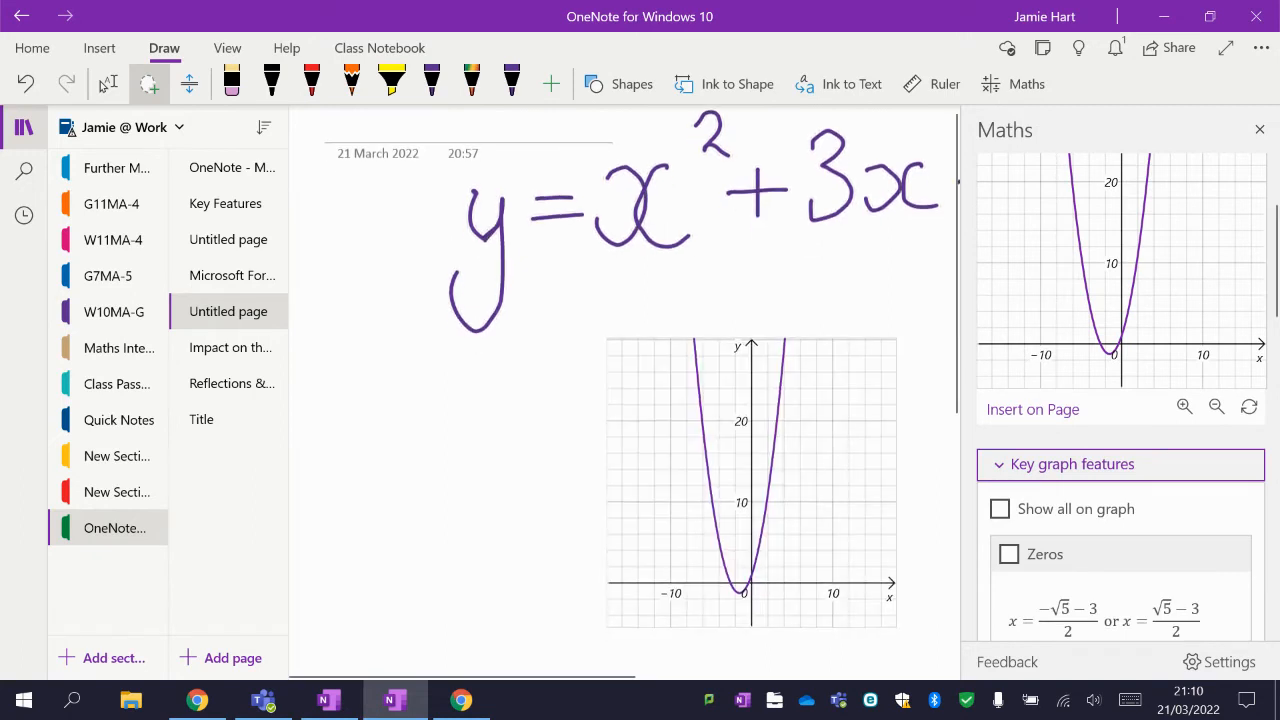
Move and enlarge the inserted graph below the equation, then close the Maths pane.
left_click(108, 83)
left_click(749, 480)
left_click_drag(749, 480, 649, 420)
left_click_drag(800, 571, 886, 641)
scroll(632, 375, "down", 2)
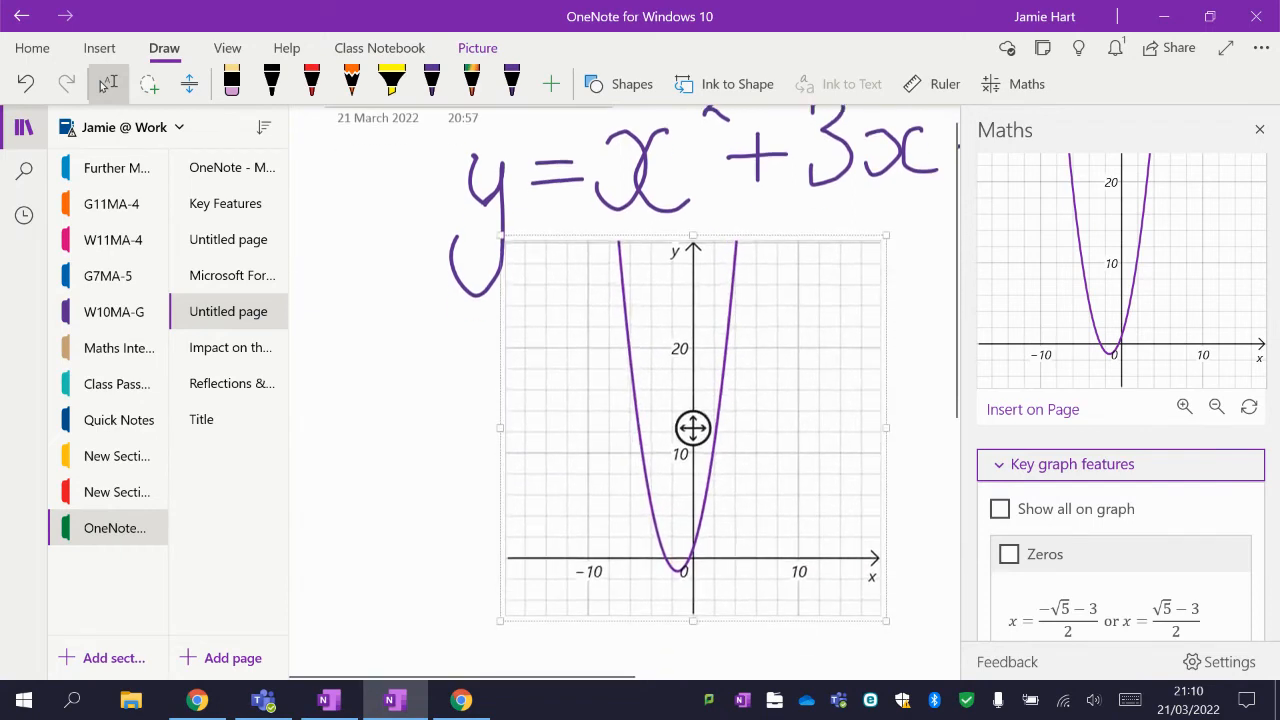
left_click(457, 367)
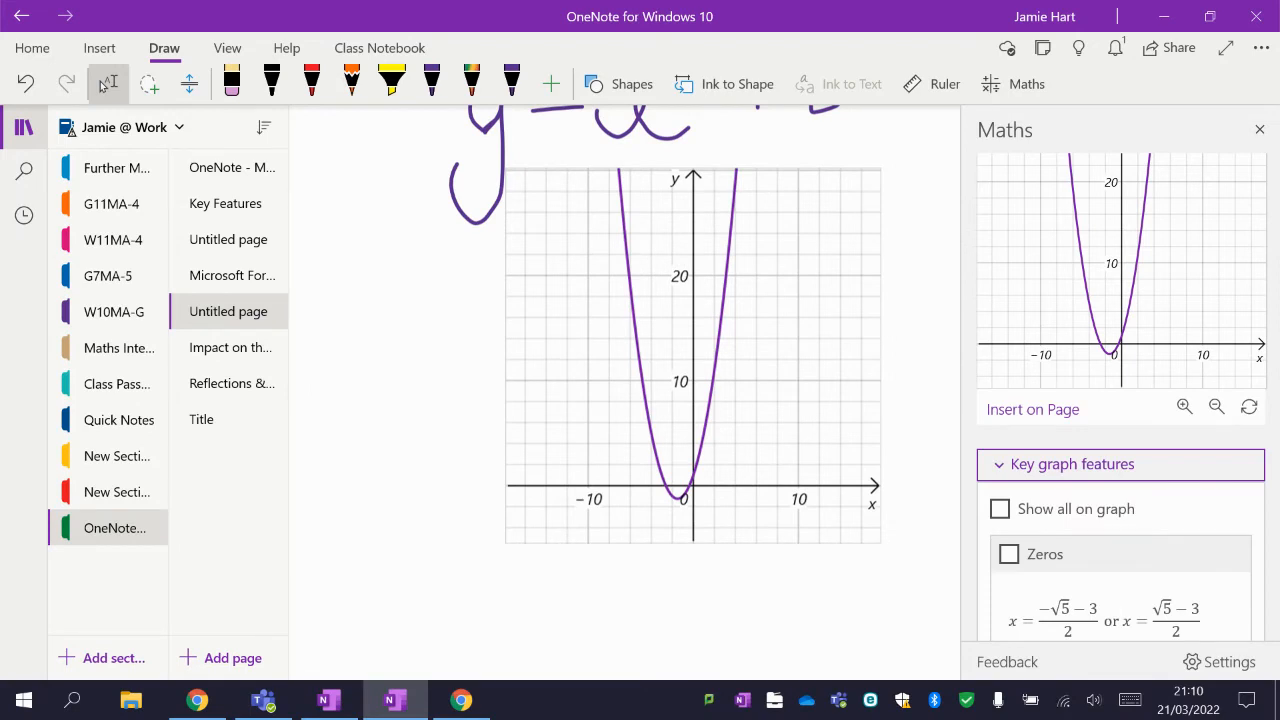
left_click(1259, 130)
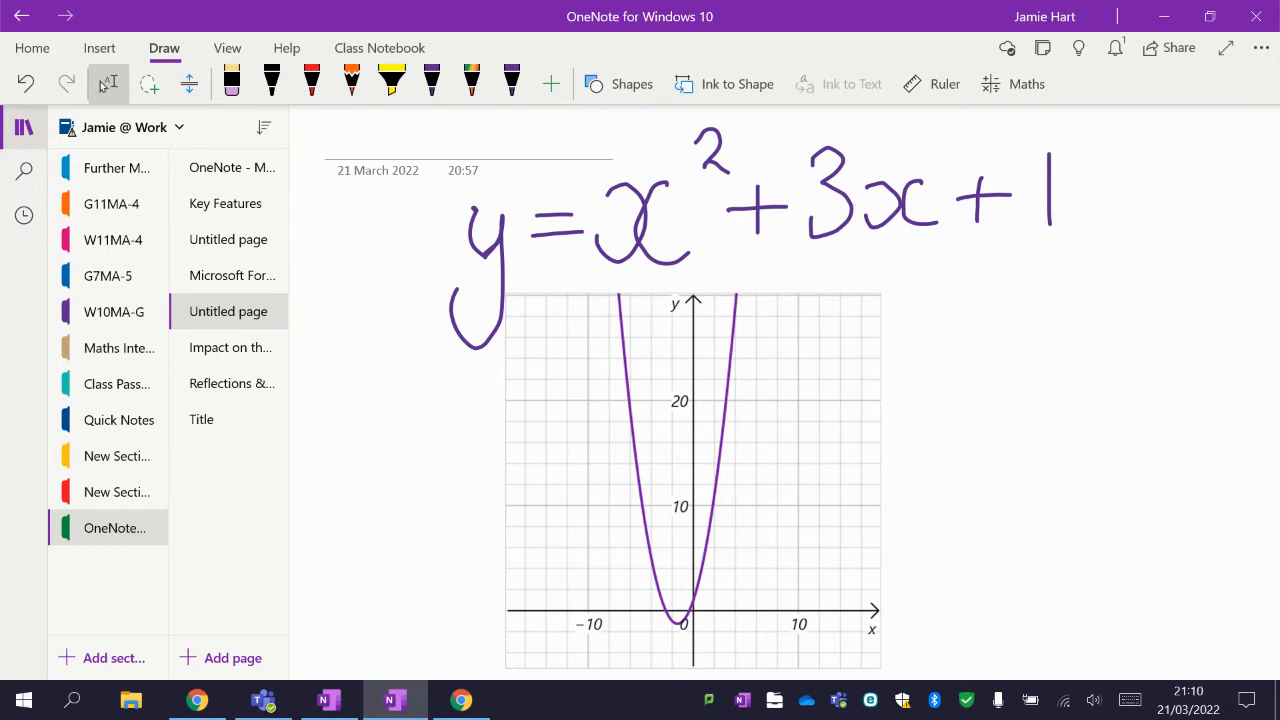
Draw a red horizontal line across the graph at y = 10 with the red pen.
left_click(432, 83)
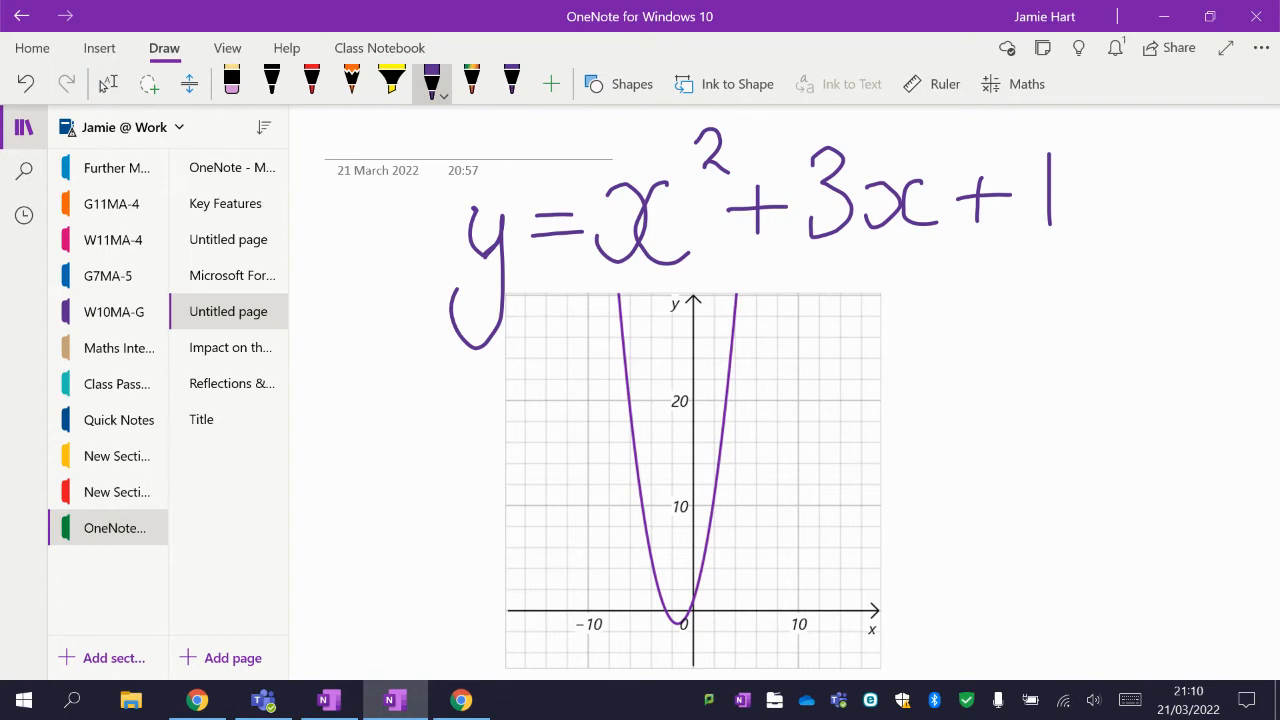
scroll(922, 326, "up", 2)
left_click_drag(823, 597, 890, 491)
left_click(232, 83)
left_click(852, 547)
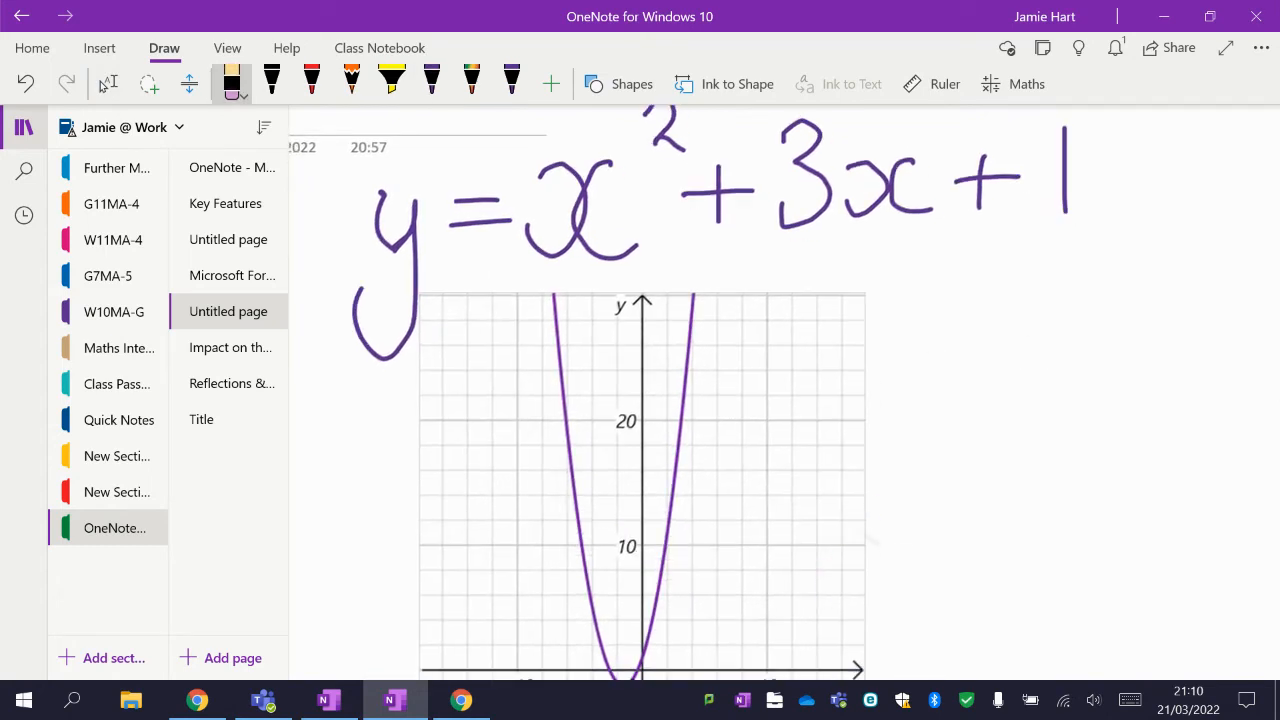
left_click(312, 83)
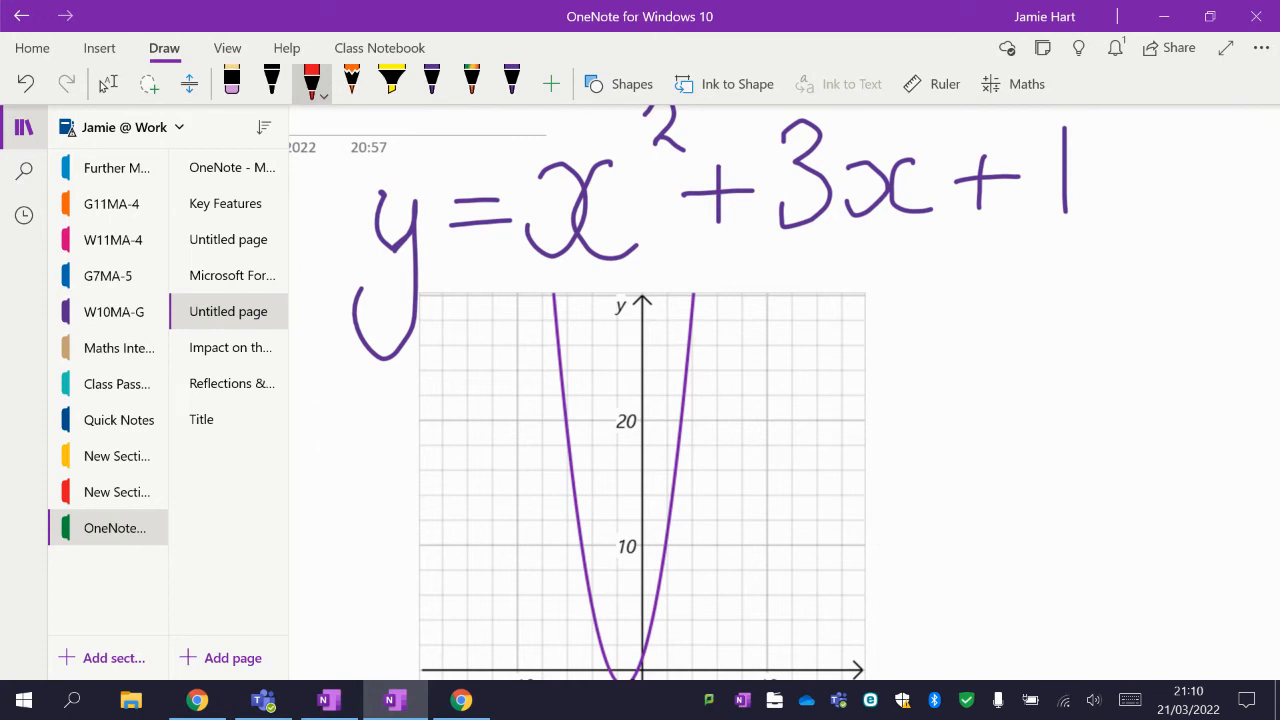
left_click_drag(407, 545, 876, 545)
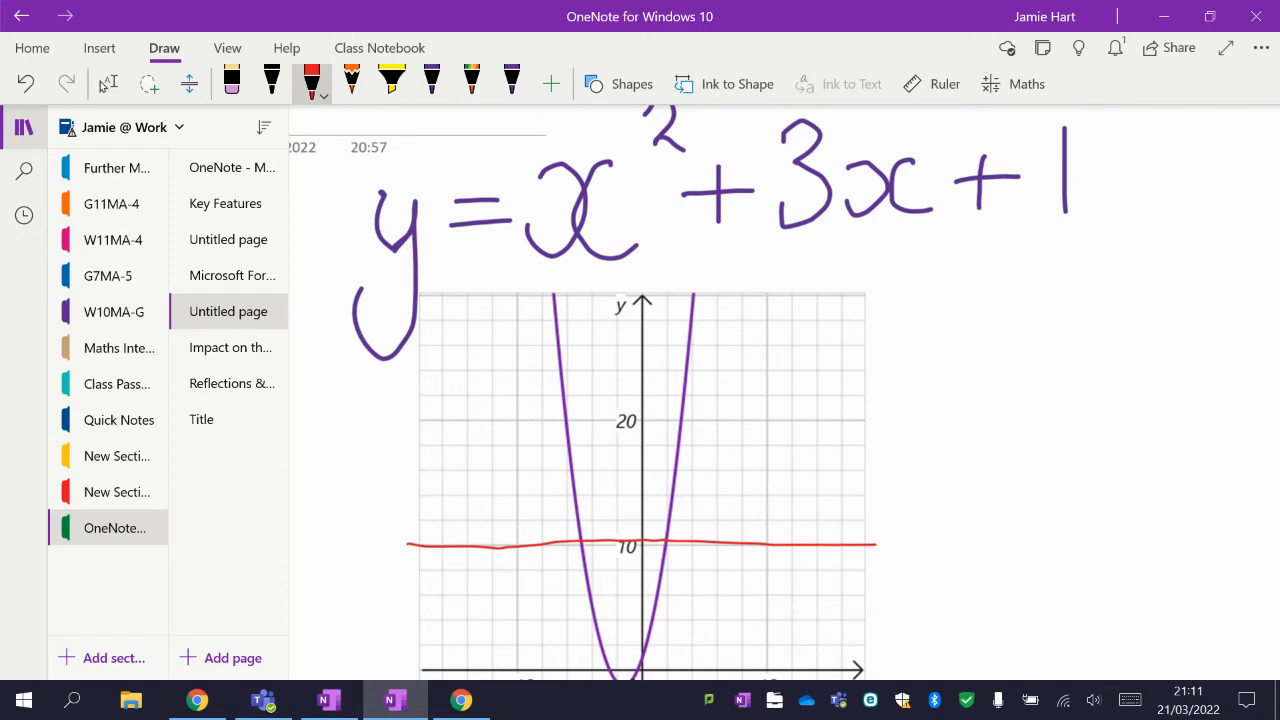
Switch to Chrome, open the 1f2020.pdf exam paper tab and open its print dialog.
left_click(197, 700)
left_click(120, 17)
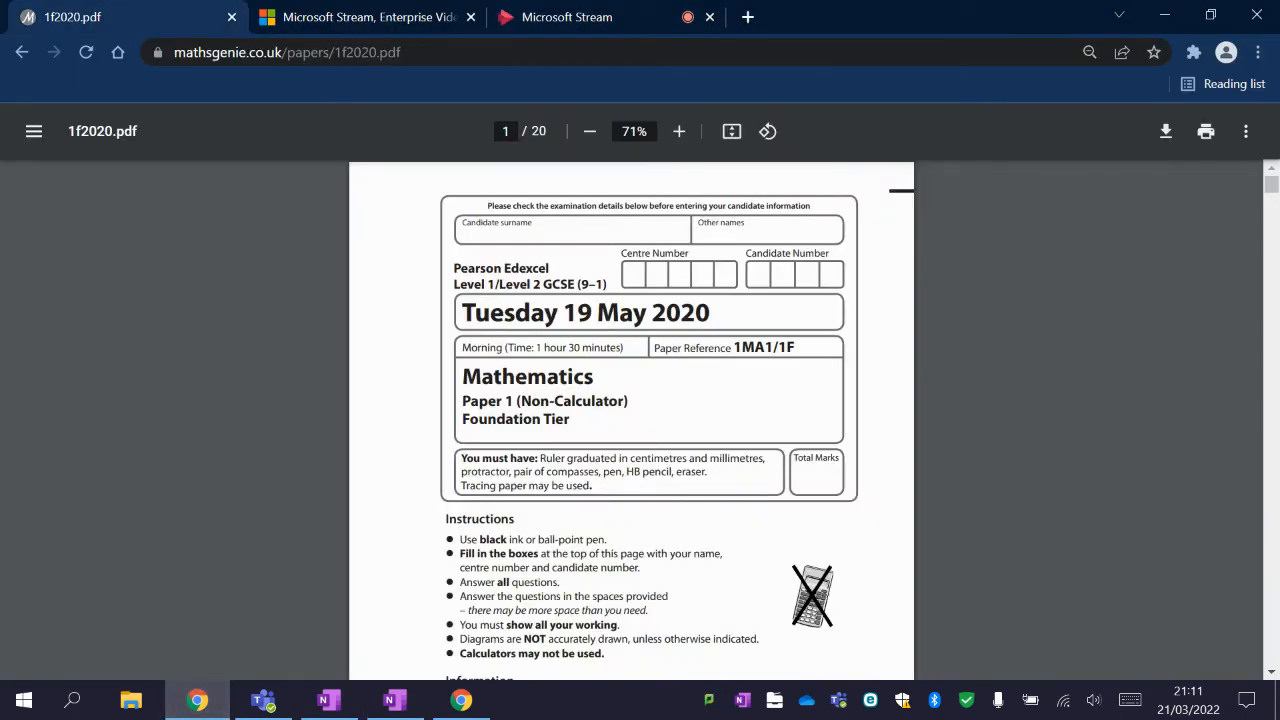
scroll(631, 420, "down", 3)
scroll(631, 420, "up", 3)
key("ctrl+p")
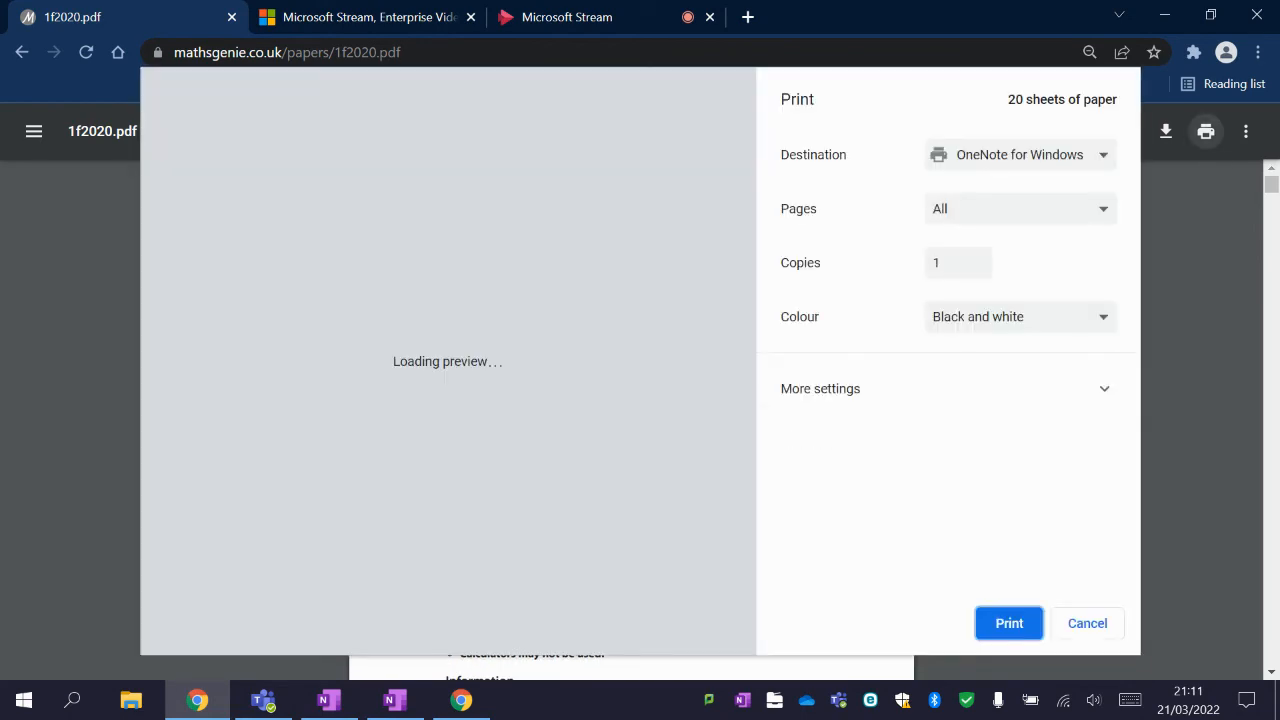
Print the paper with OneNote for Windows 10 as the destination.
left_click(1020, 155)
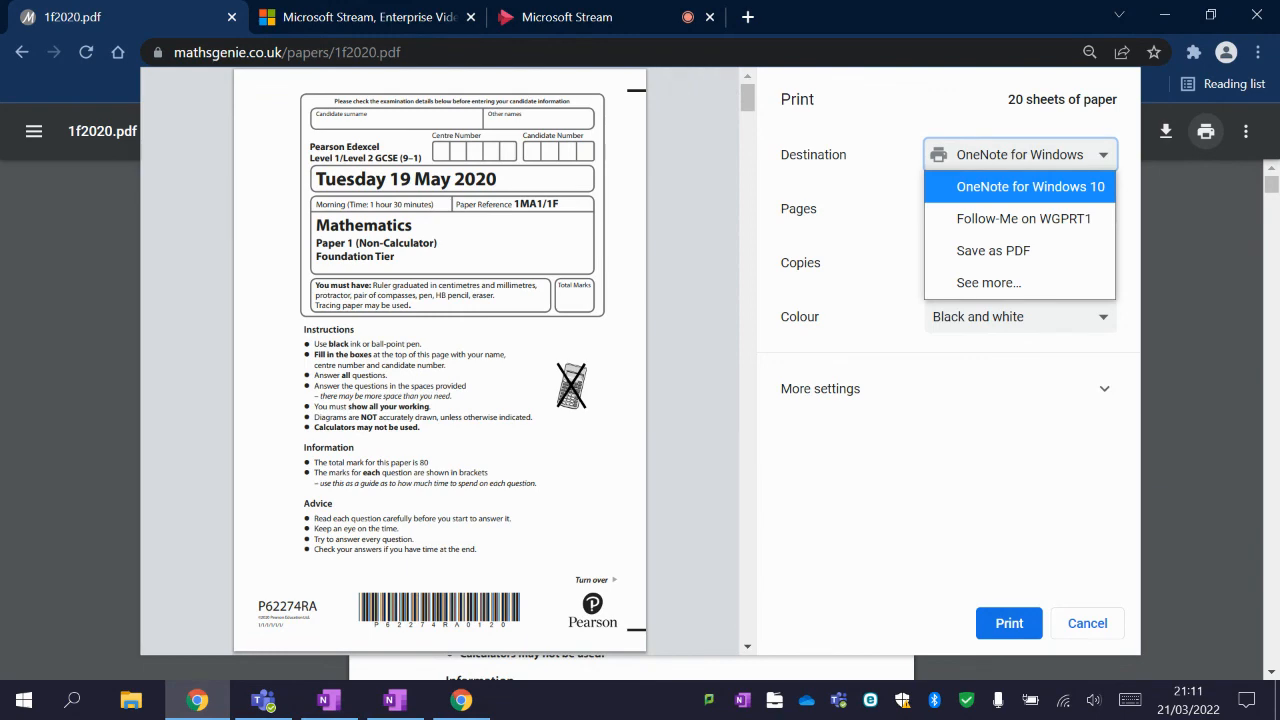
left_click(1030, 187)
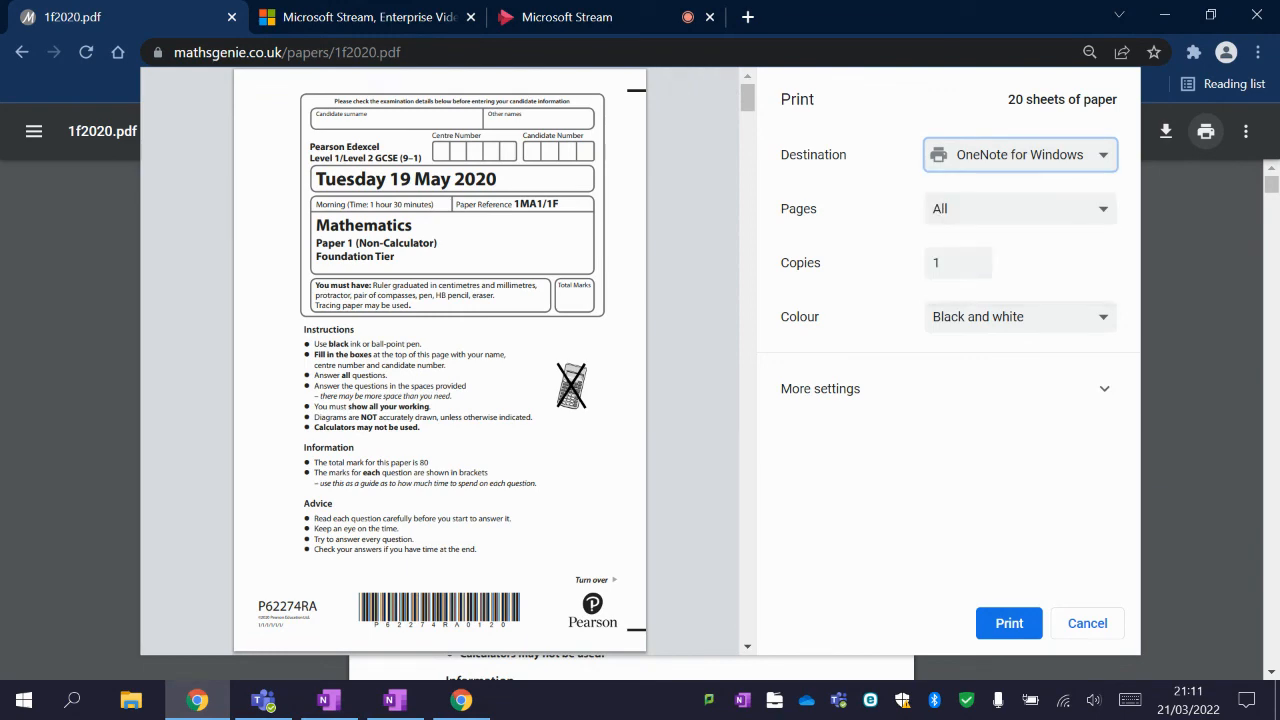
left_click(1009, 623)
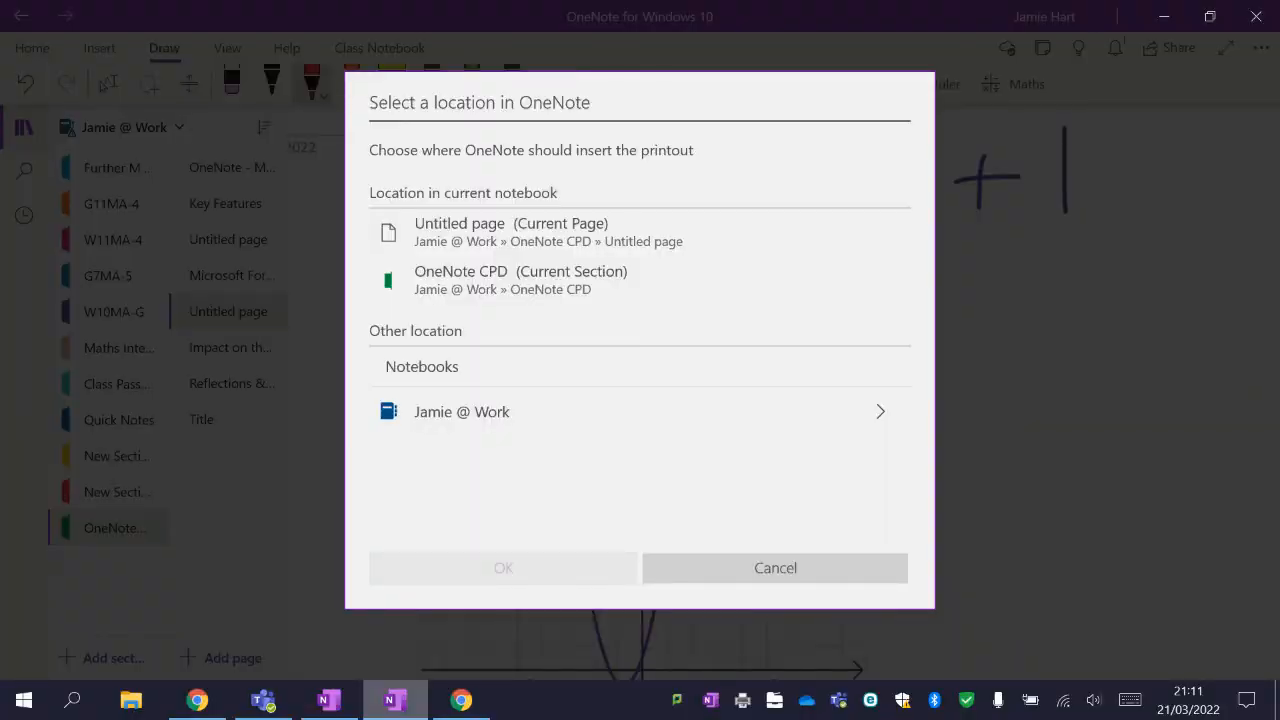
Choose the OneNote CPD section of the work notebook as the printout location.
left_click(462, 411)
scroll(640, 460, "down", 5)
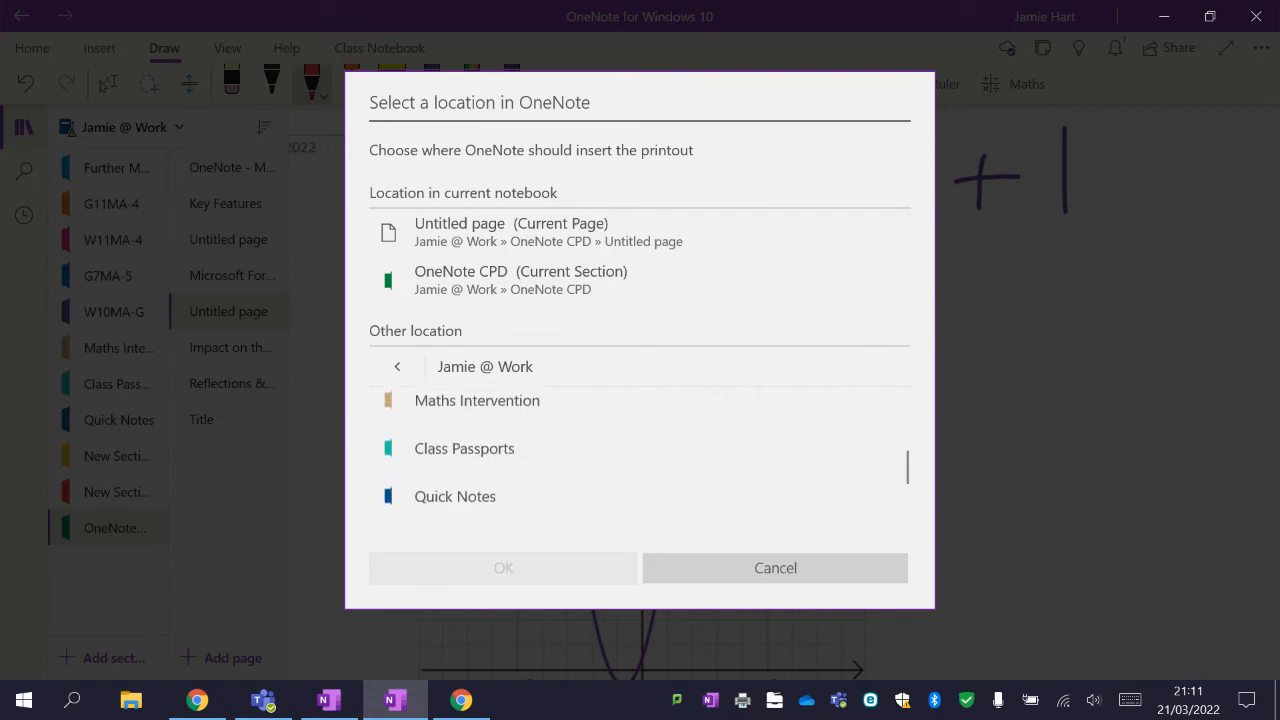
left_click(461, 496)
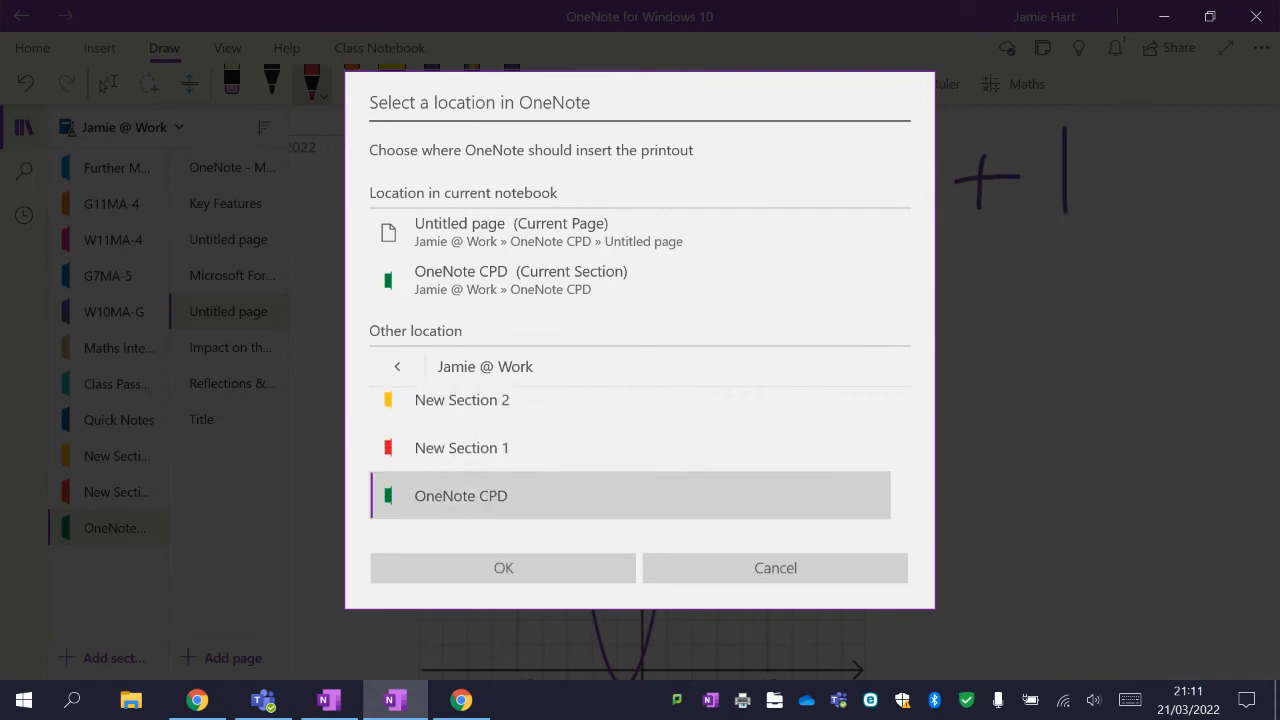
left_click(503, 567)
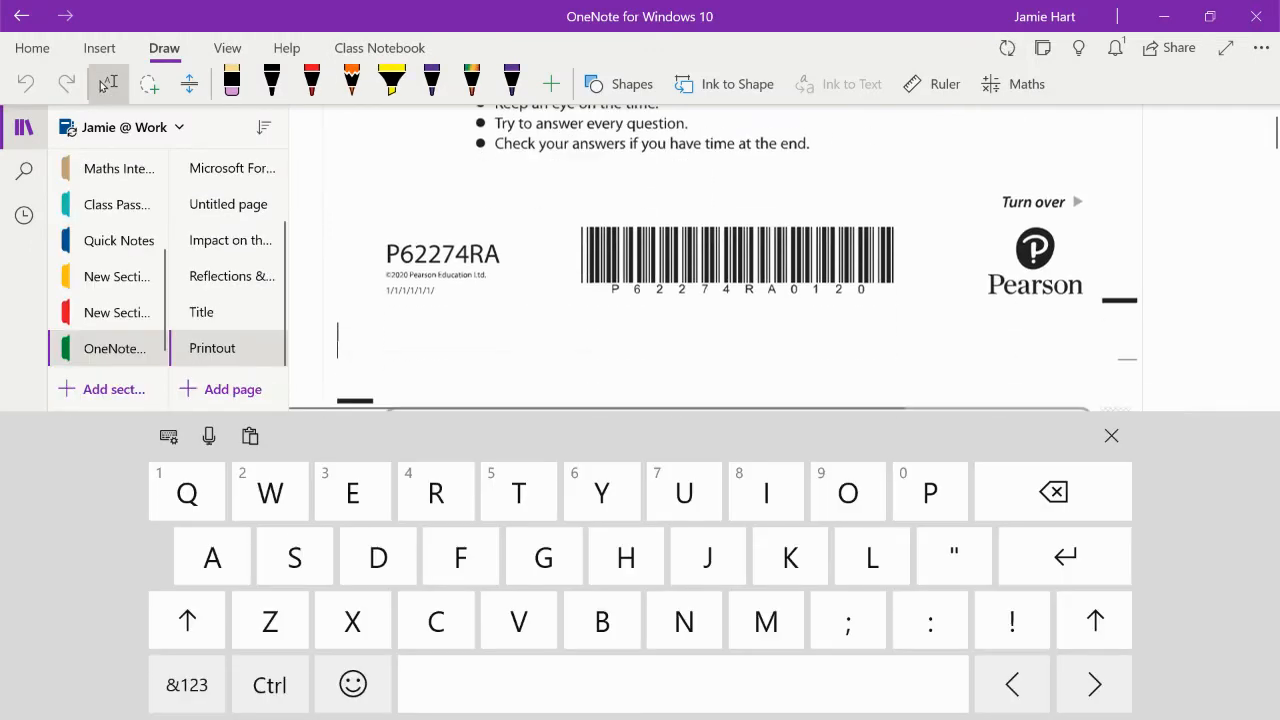
Scroll through the printed exam paper pages on the new Printout page.
left_click(1111, 436)
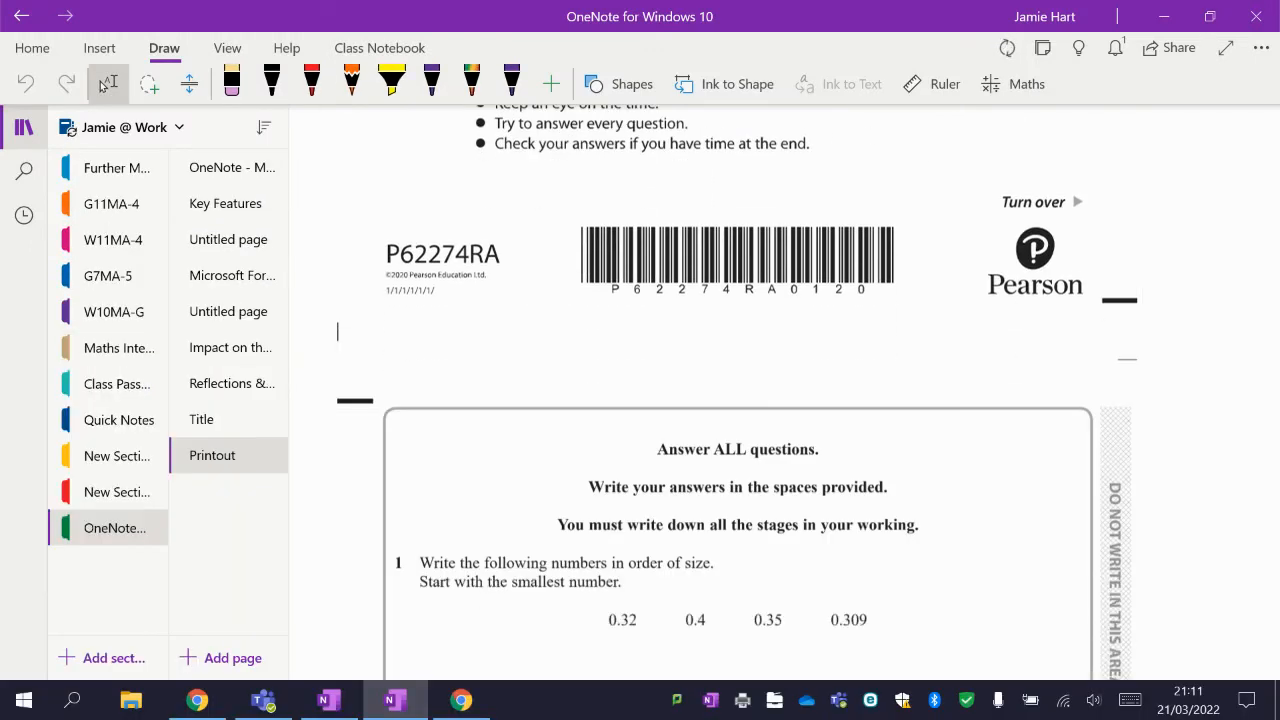
scroll(714, 400, "down", 2)
scroll(714, 400, "down", 17)
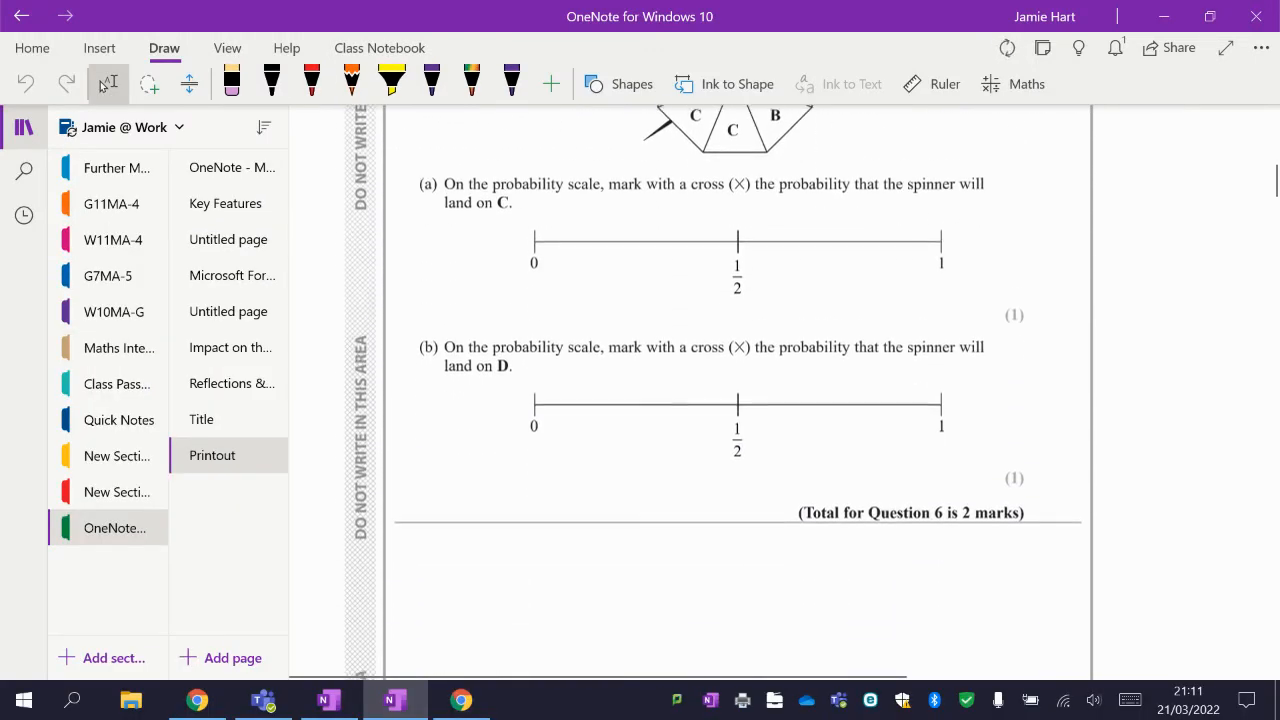
scroll(714, 400, "down", 15)
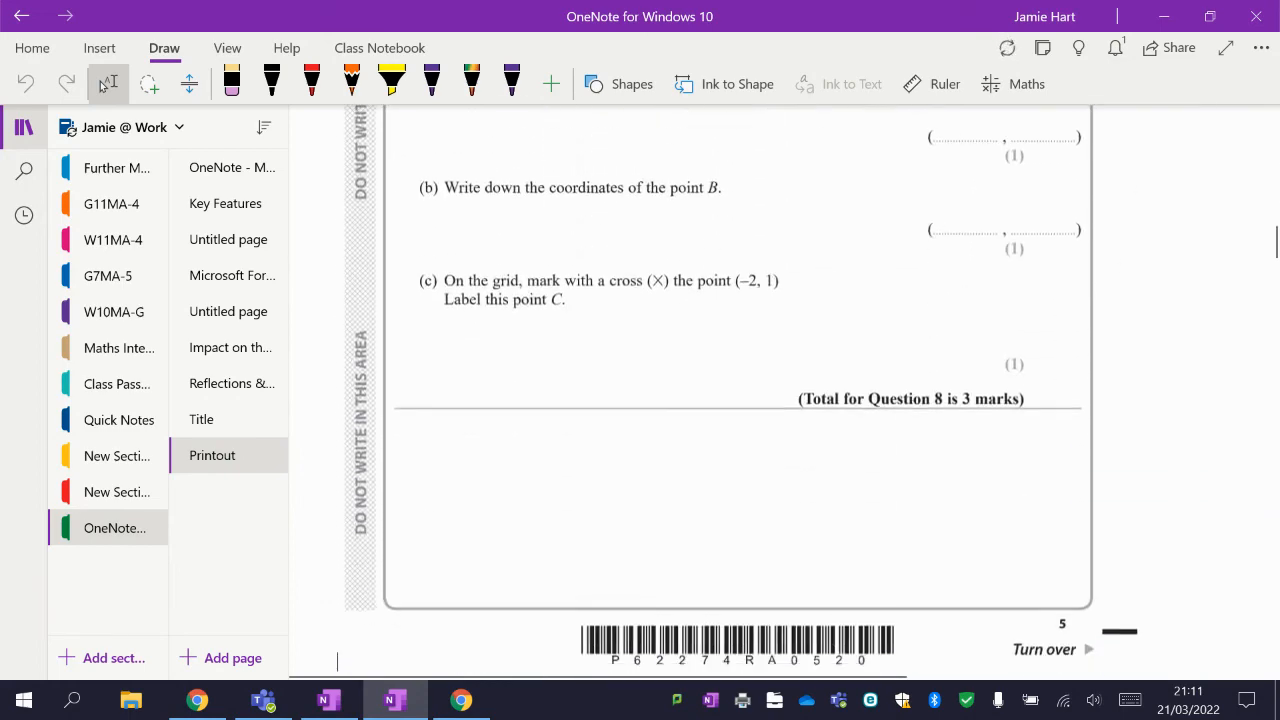
scroll(714, 400, "down", 15)
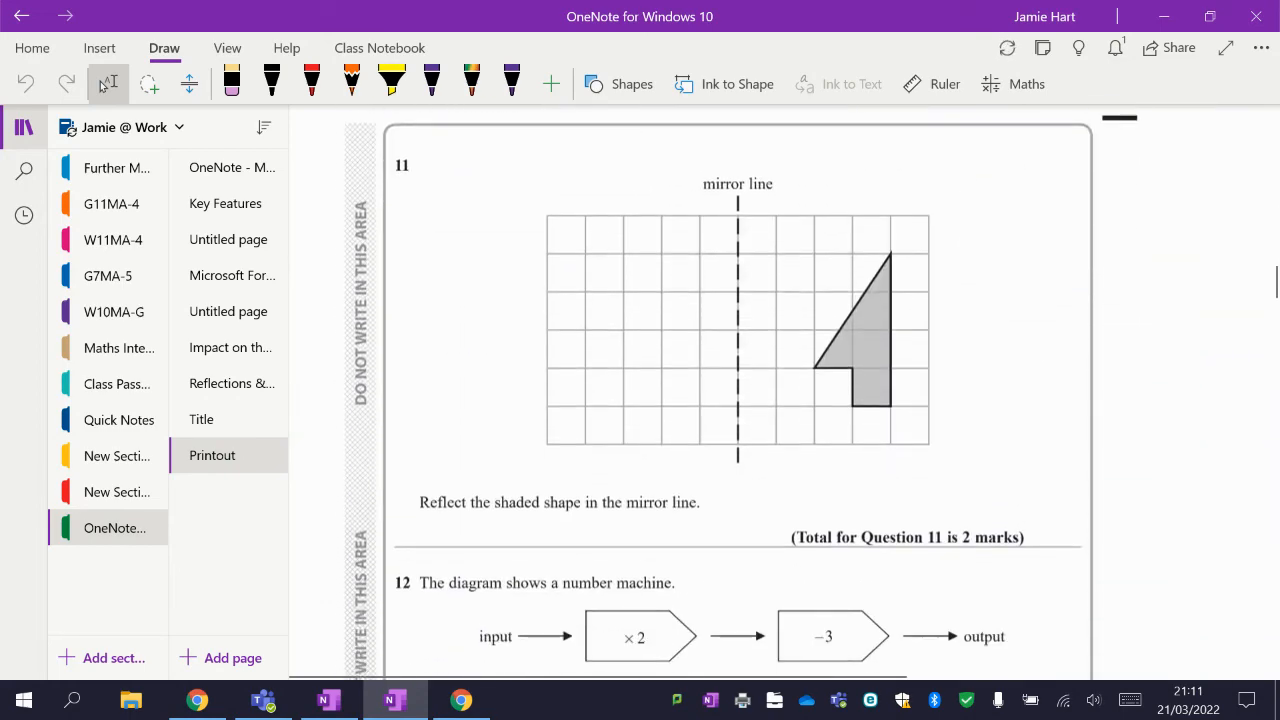
scroll(714, 400, "up", 15)
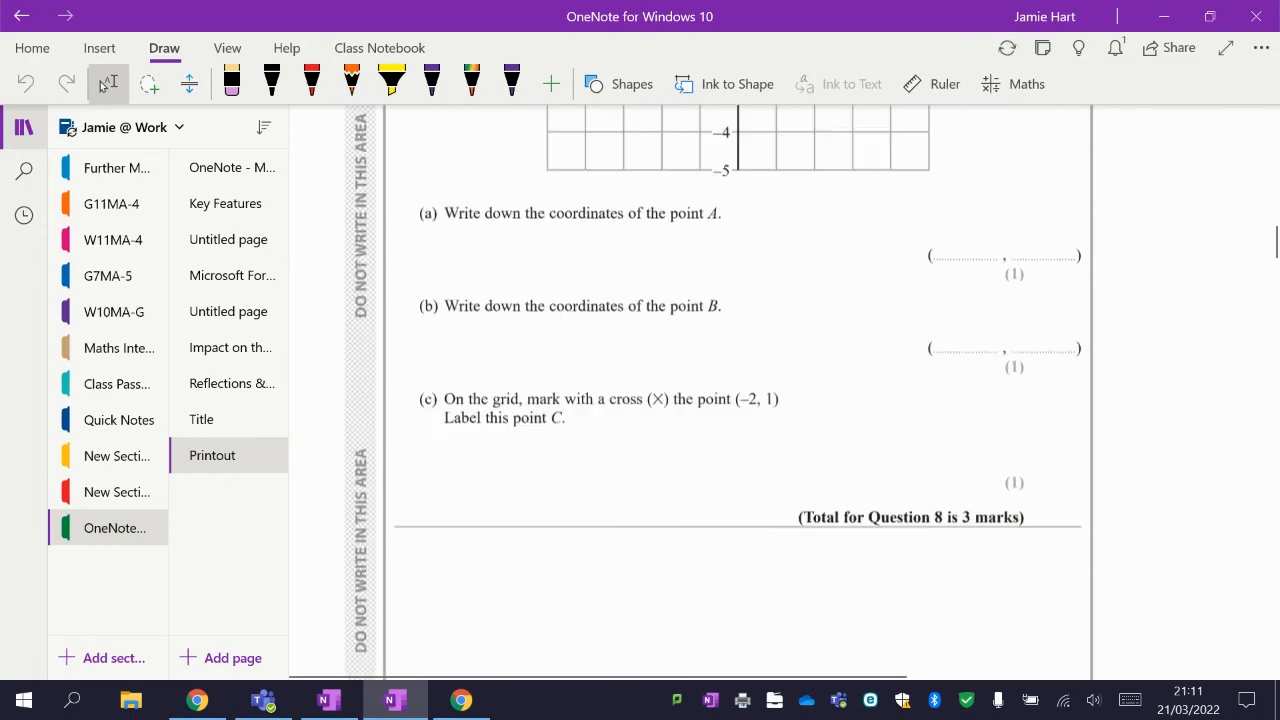
scroll(714, 400, "up", 15)
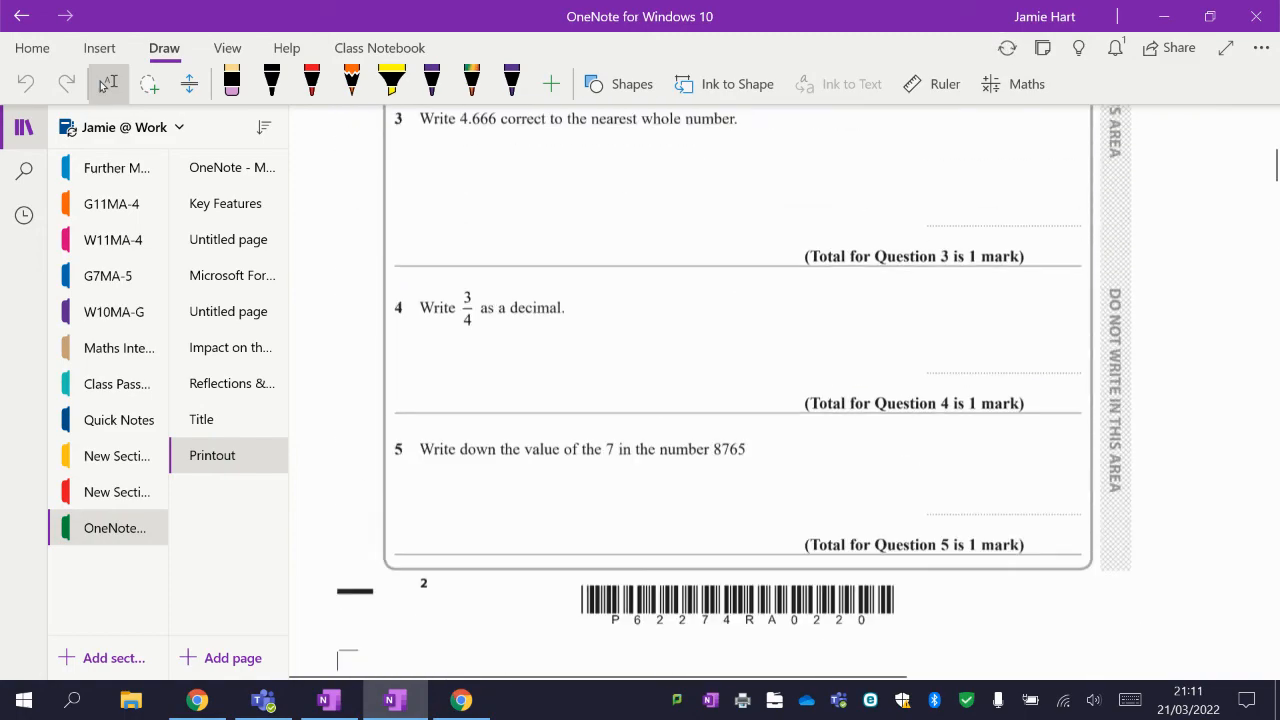
scroll(714, 400, "up", 5)
scroll(714, 400, "down", 10)
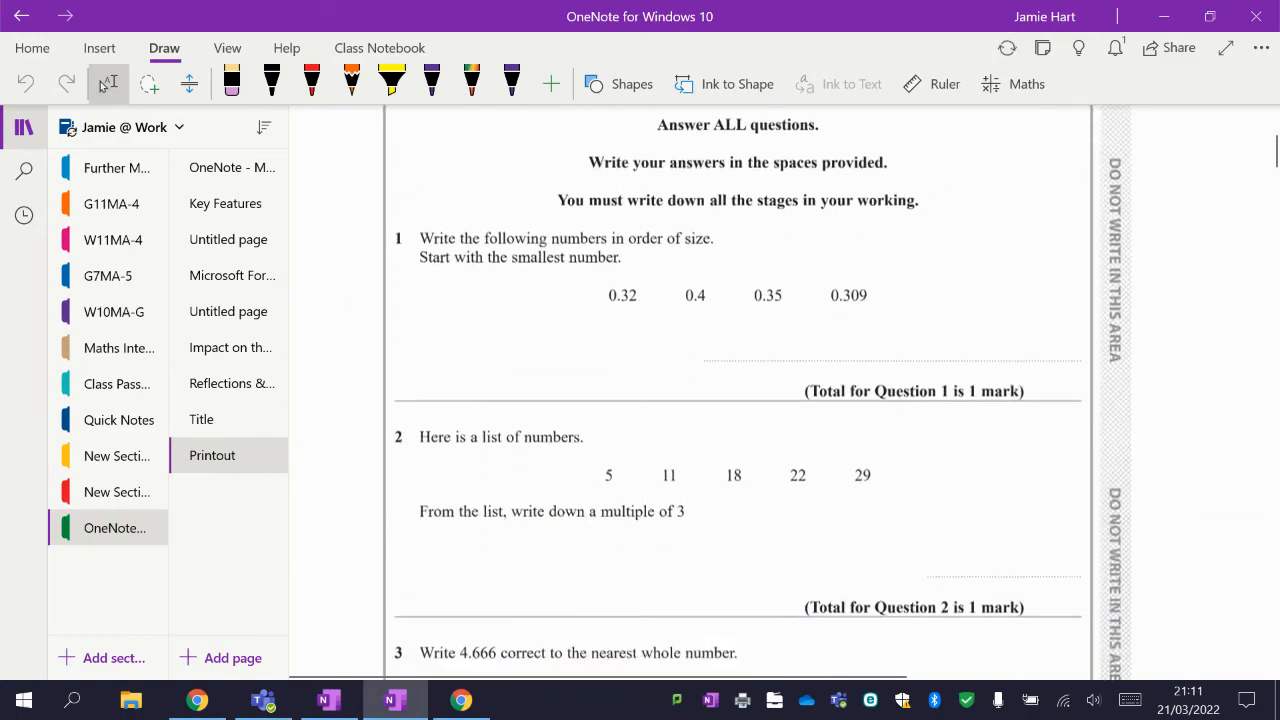
scroll(714, 400, "down", 12)
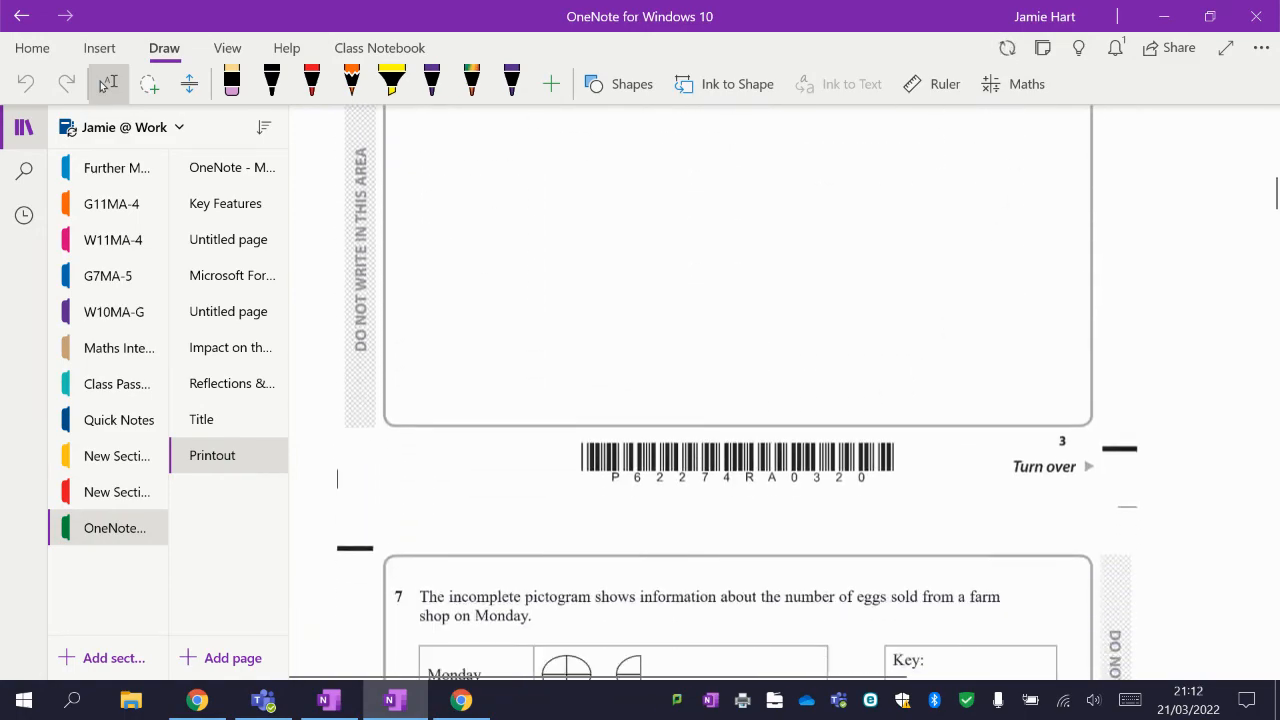
scroll(714, 400, "down", 12)
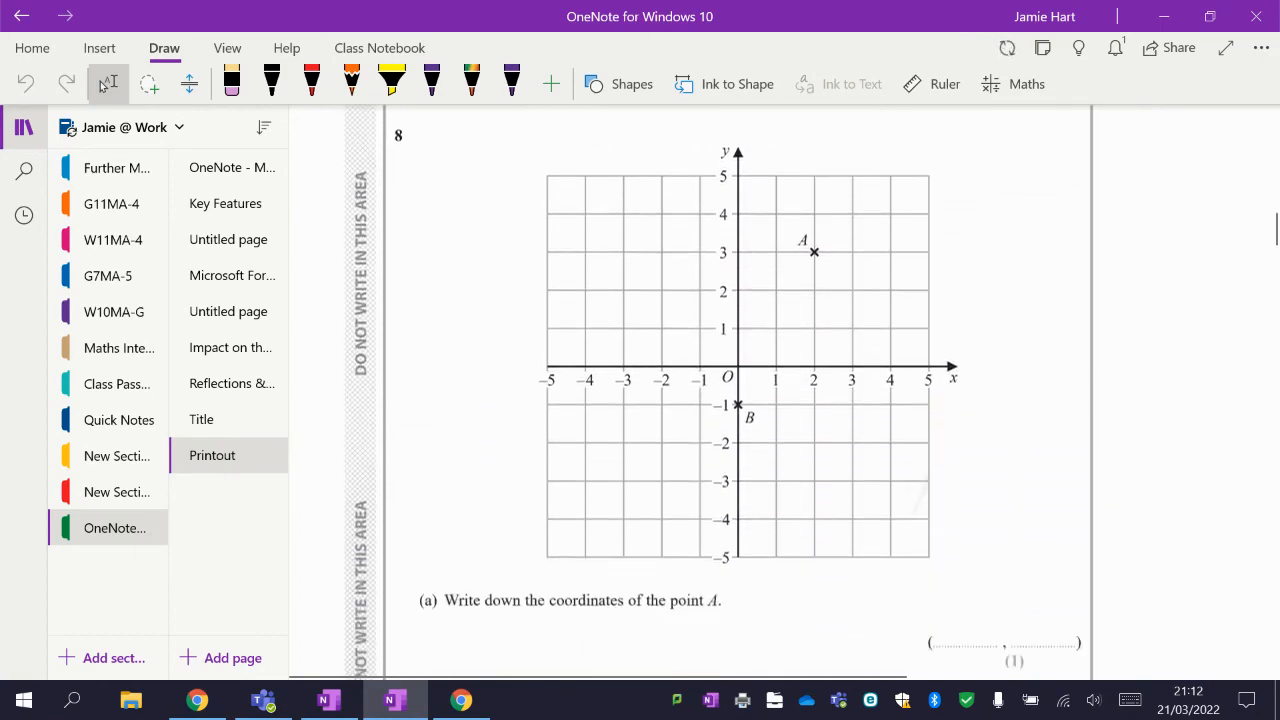
scroll(714, 400, "down", 12)
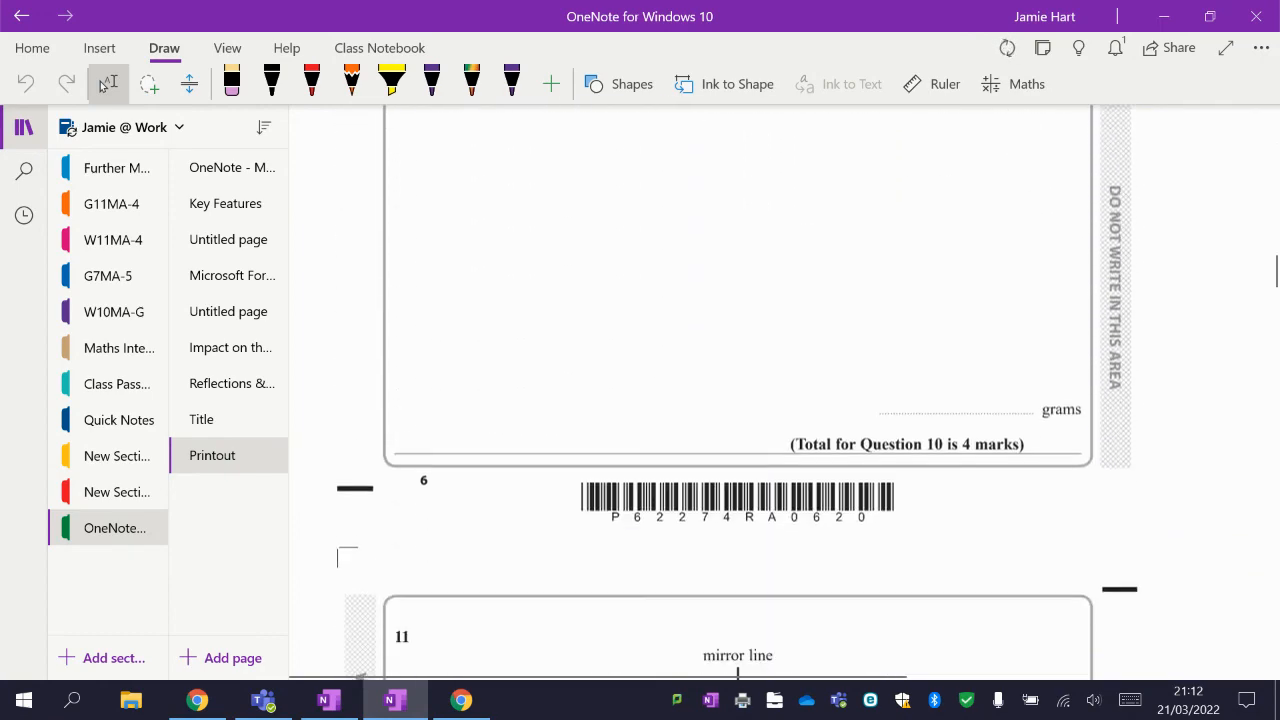
scroll(714, 400, "down", 12)
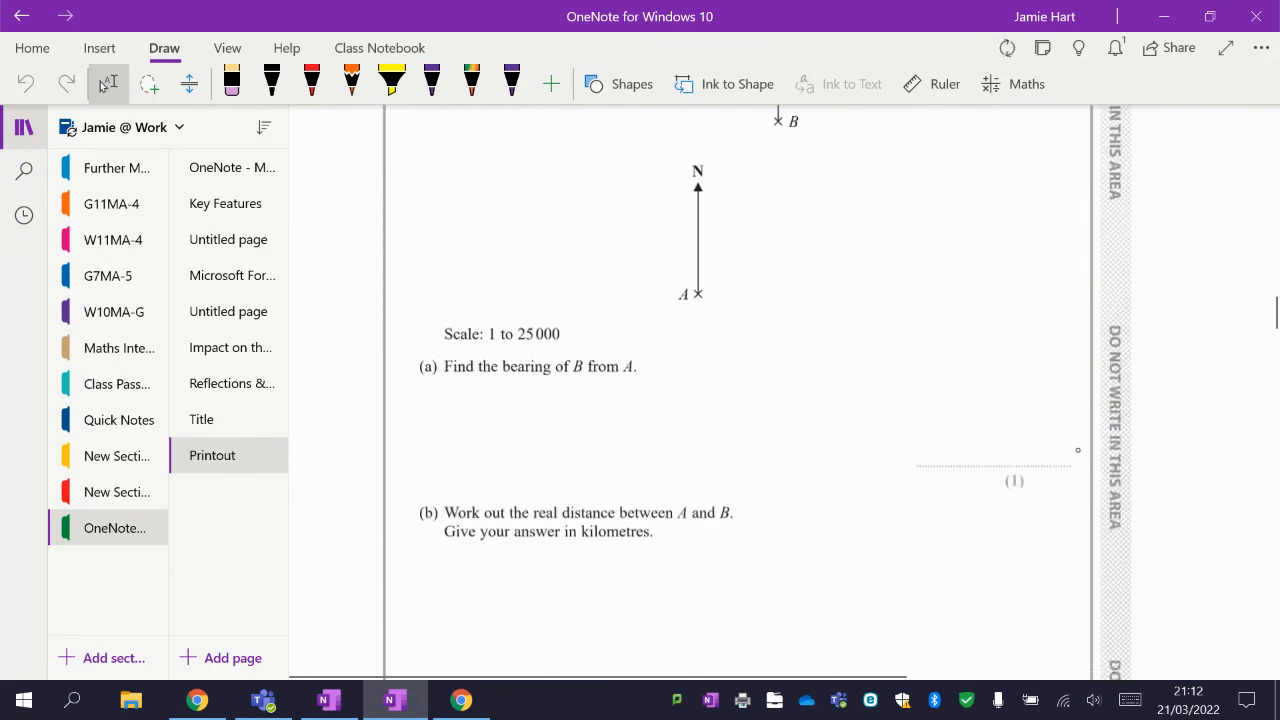
scroll(714, 400, "down", 12)
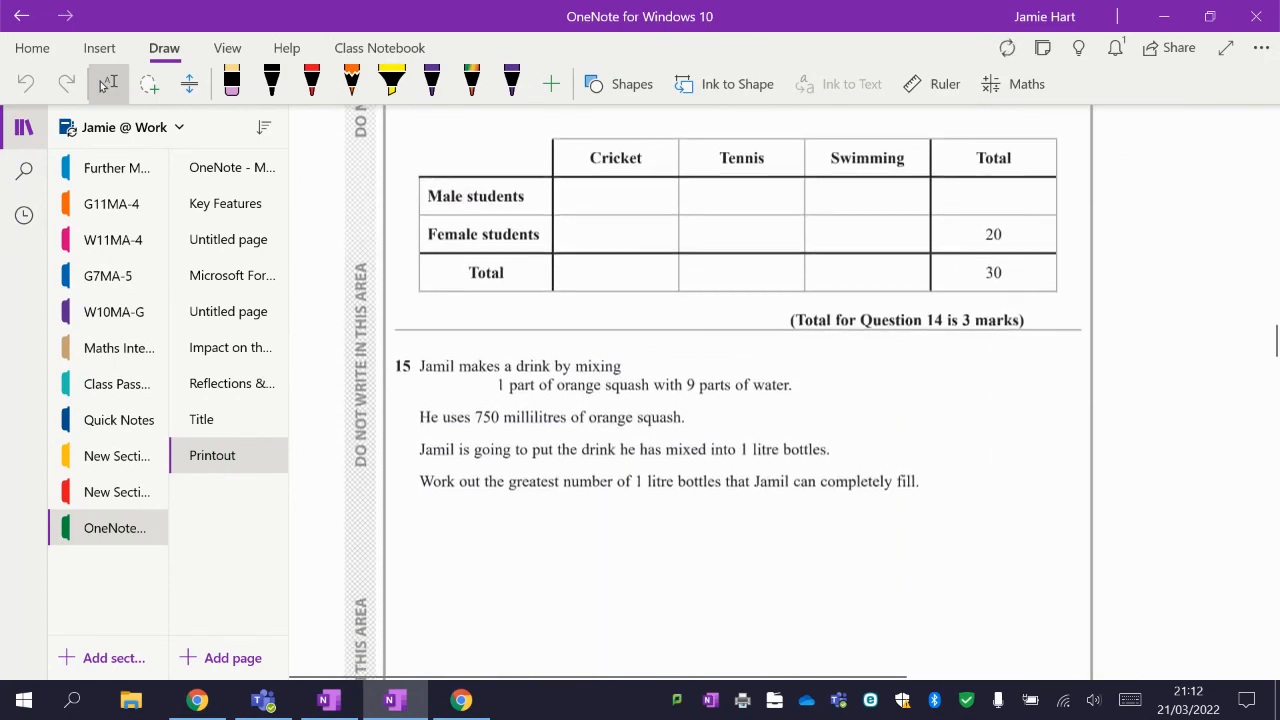
scroll(714, 400, "down", 1)
scroll(960, 465, "down", 3)
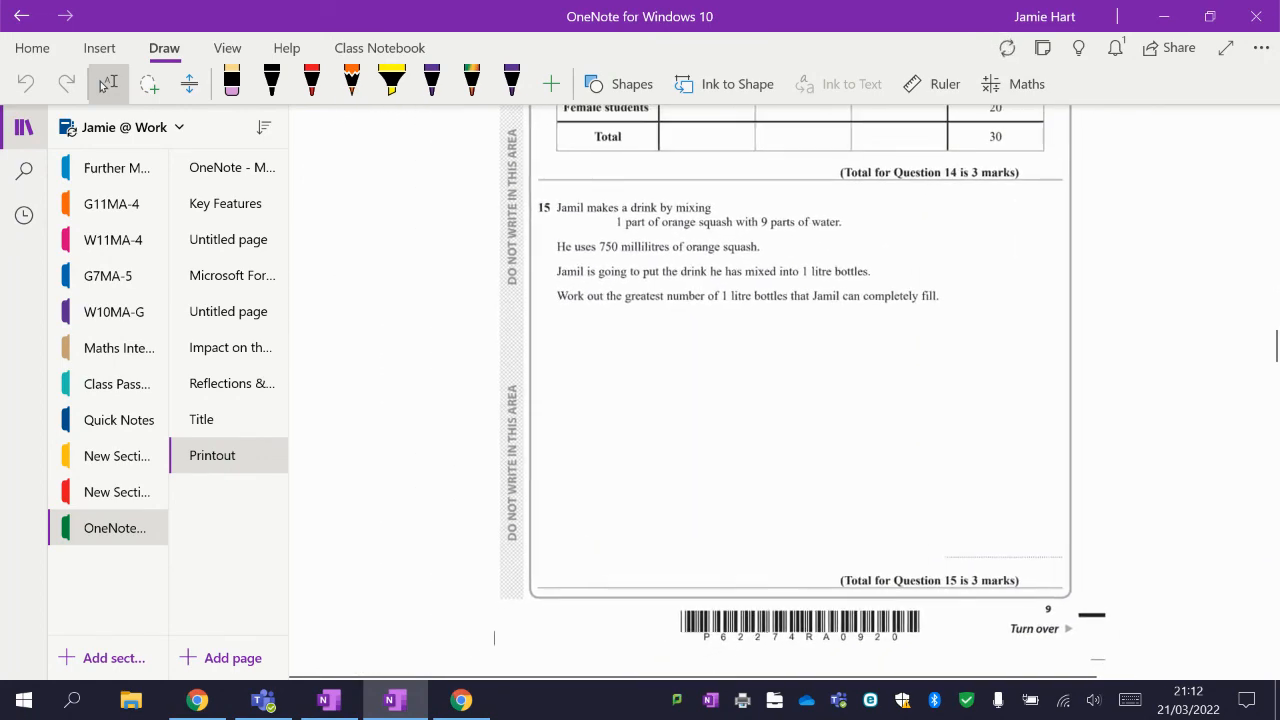
scroll(480, 490, "down", 2)
scroll(680, 340, "up", 2)
scroll(625, 390, "up", 5)
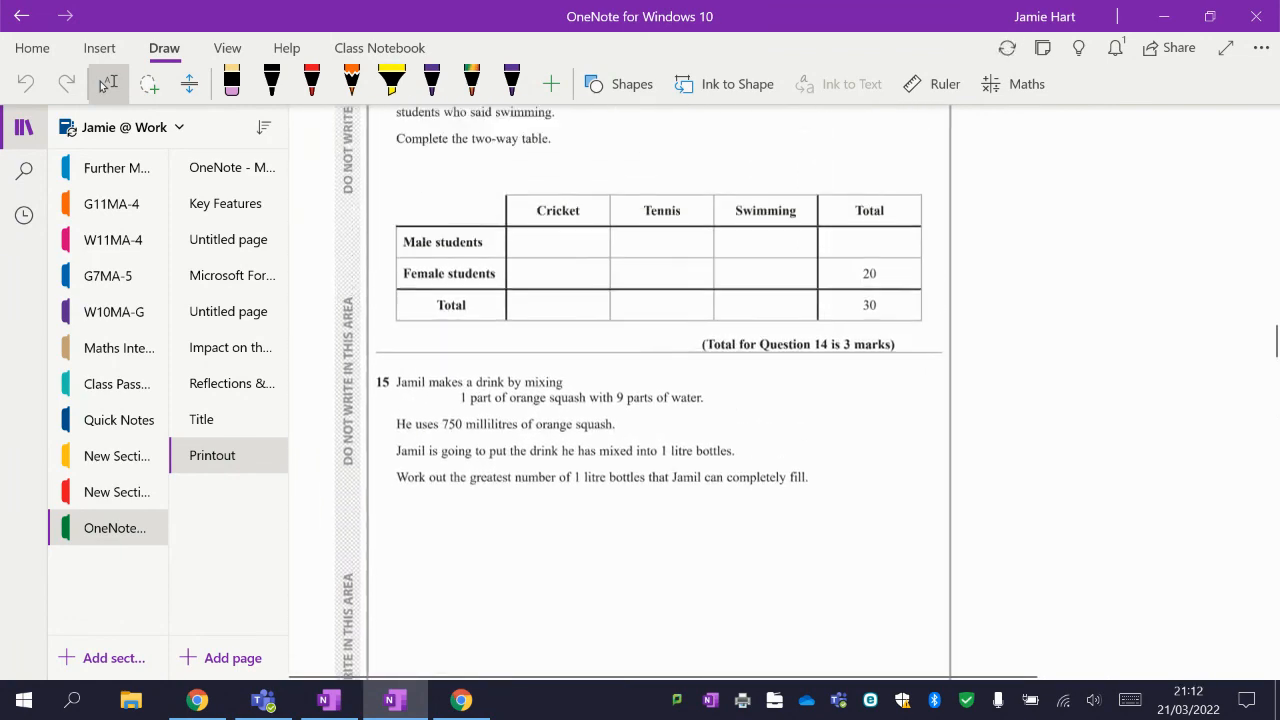
scroll(660, 390, "up", 8)
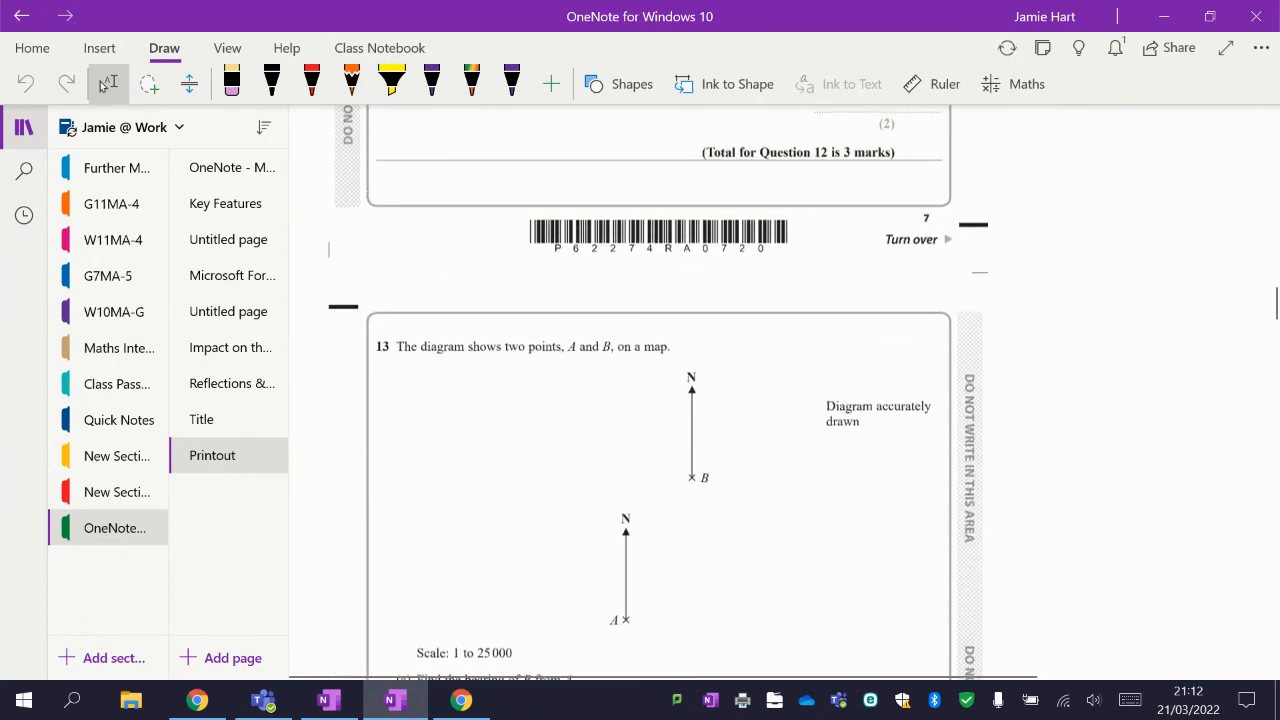
scroll(640, 390, "up", 10)
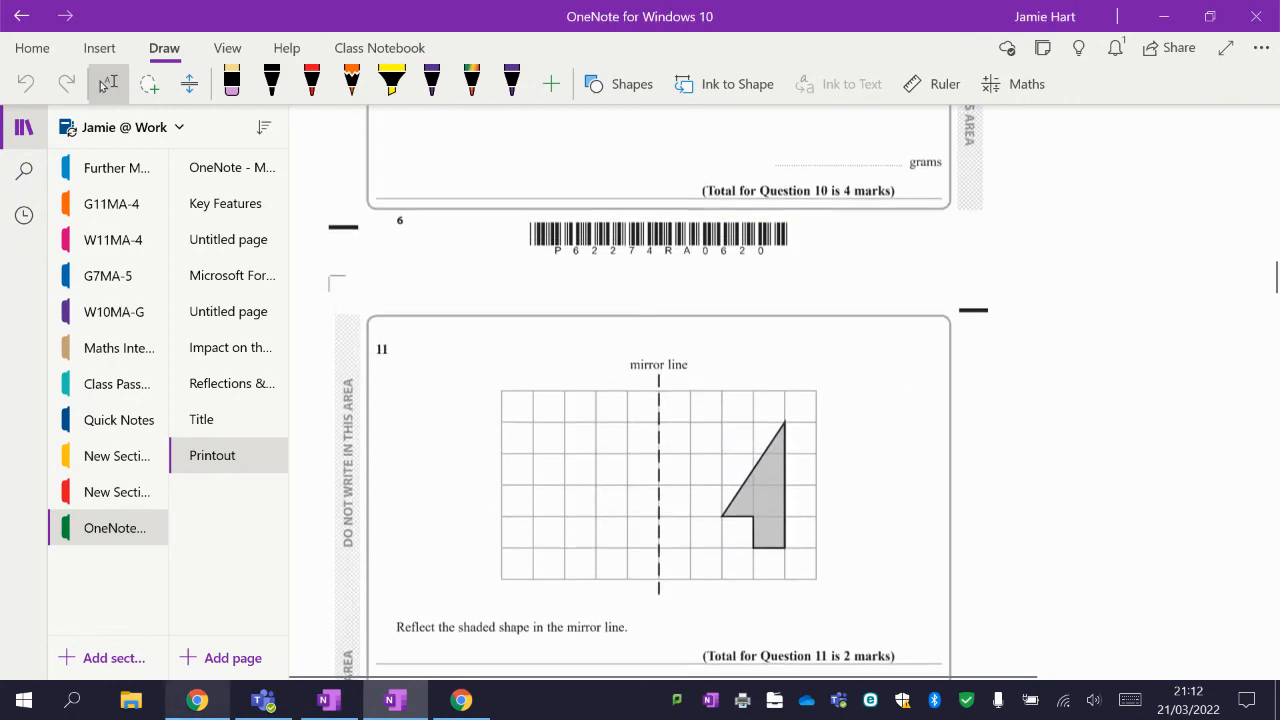
right_click(197, 700)
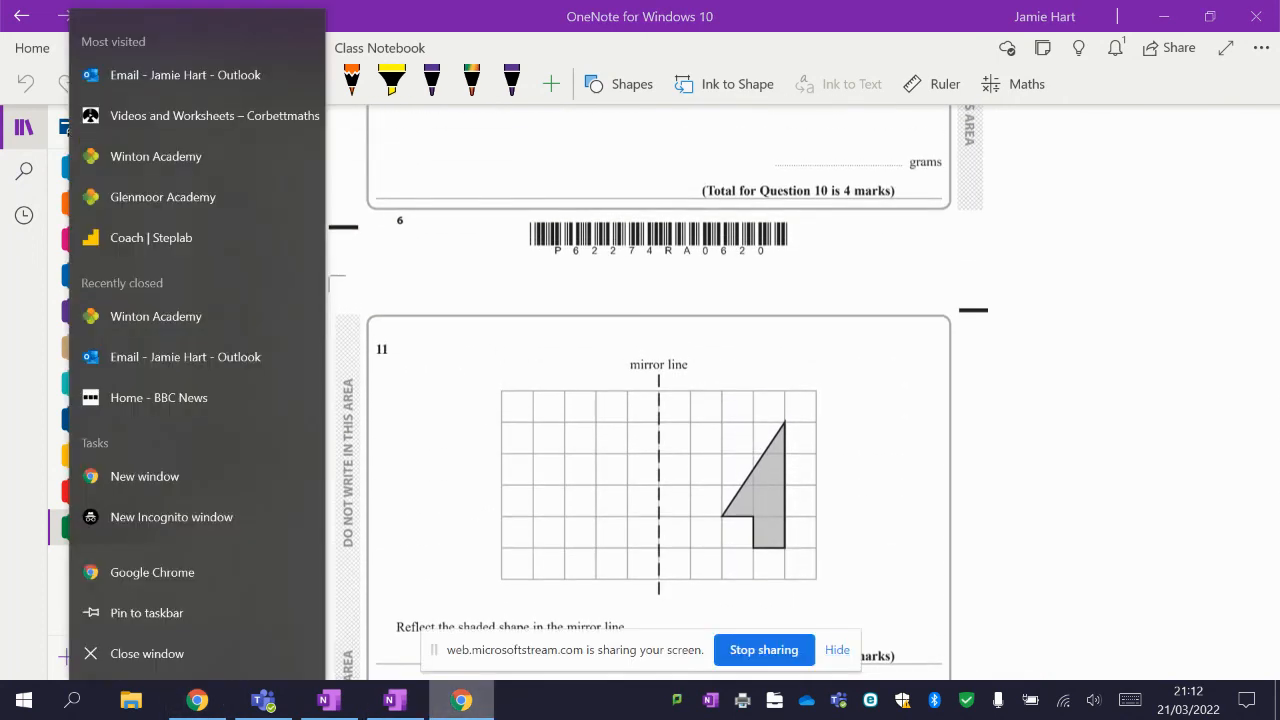
left_click(1080, 376)
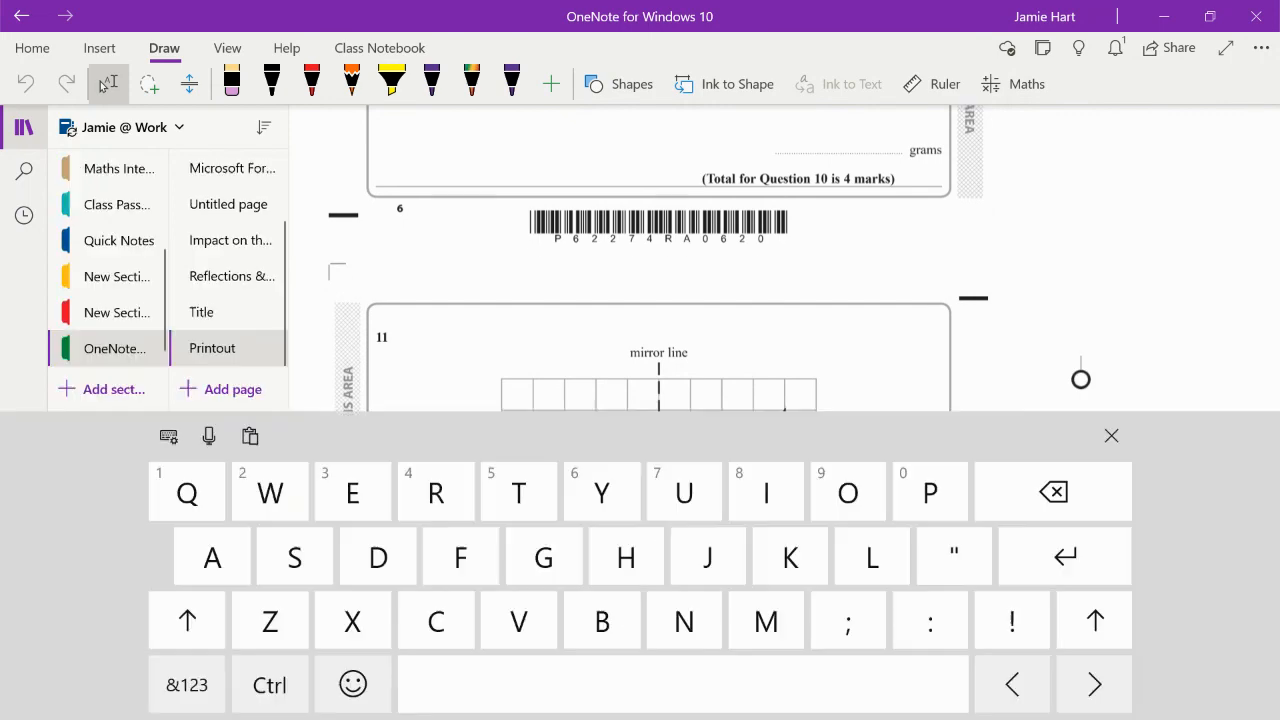
left_click(1111, 436)
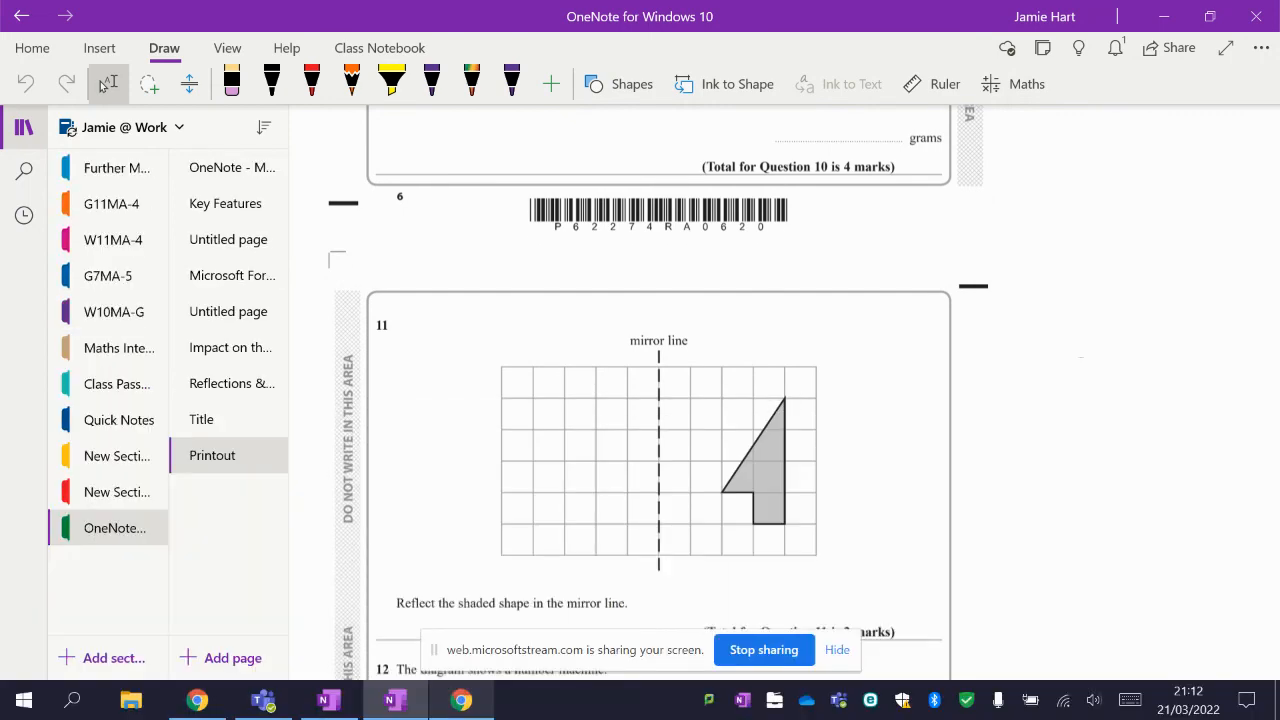